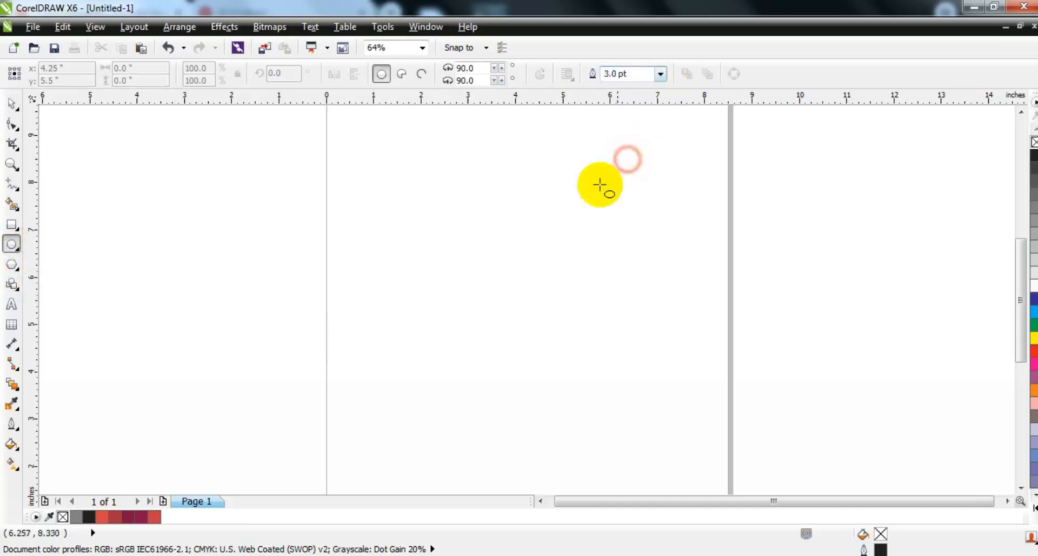
- Draw a circle about 5.5 inches in diameter with a 3 pt outline near the middle of the page
mouse_move(382, 150)
mouse_down()
mouse_move(468, 269)
mouse_move(542, 412)
mouse_up()
click(12, 103)
drag(490, 272, 498, 273)
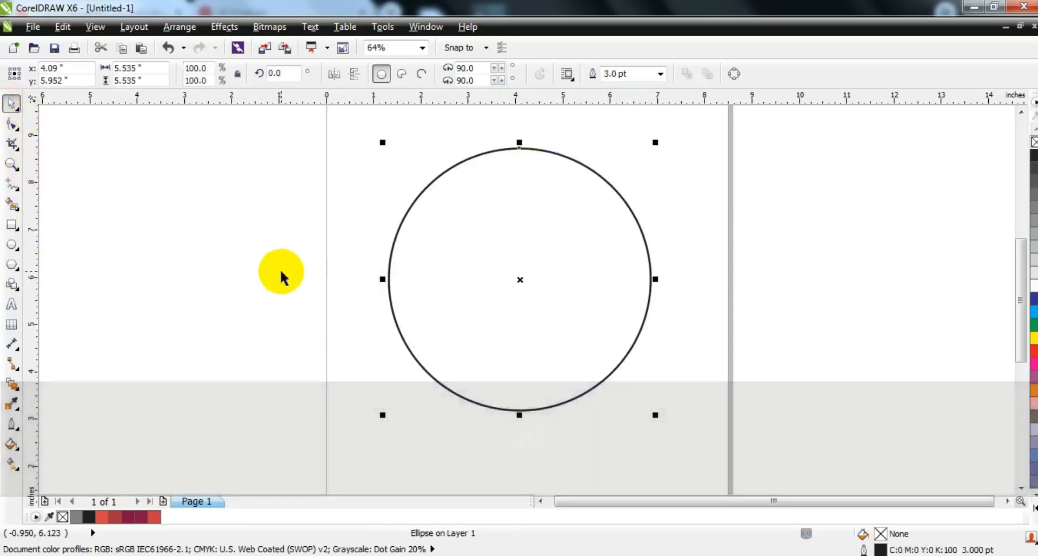
- Apply an inward contour to the circle with 11 steps and an offset of about 0.149 inch
click(20, 387)
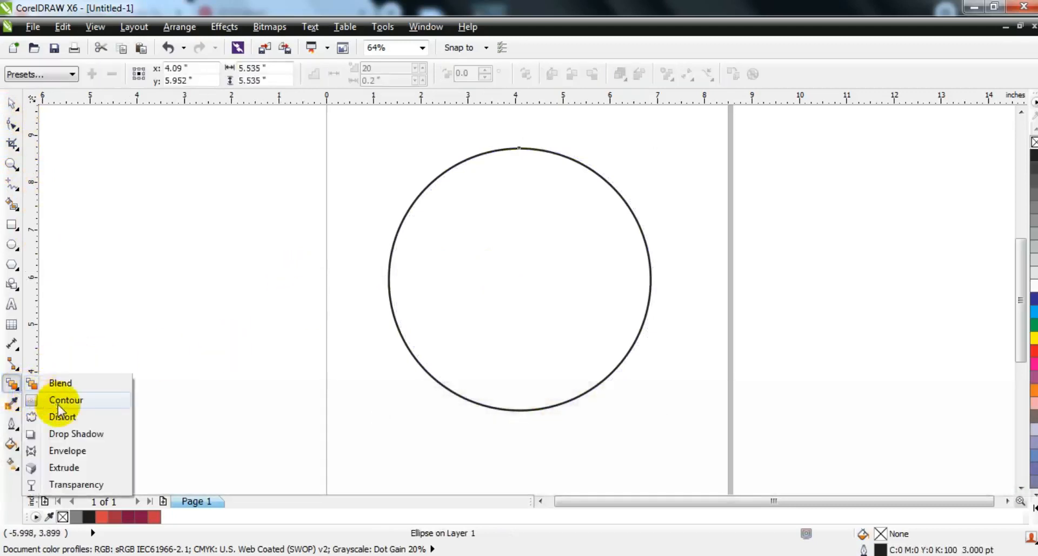
click(58, 403)
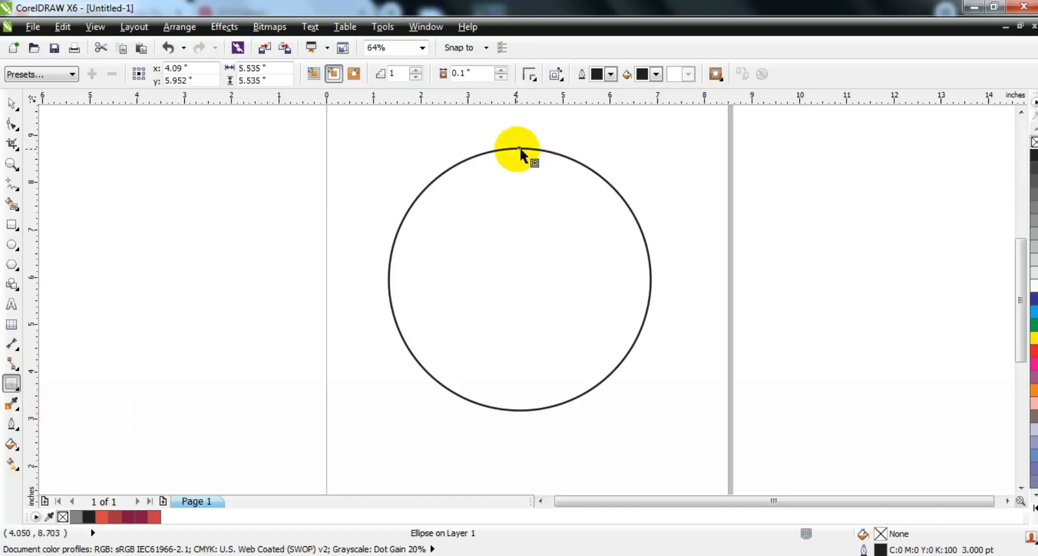
drag(518, 146, 513, 254)
drag(523, 150, 519, 175)
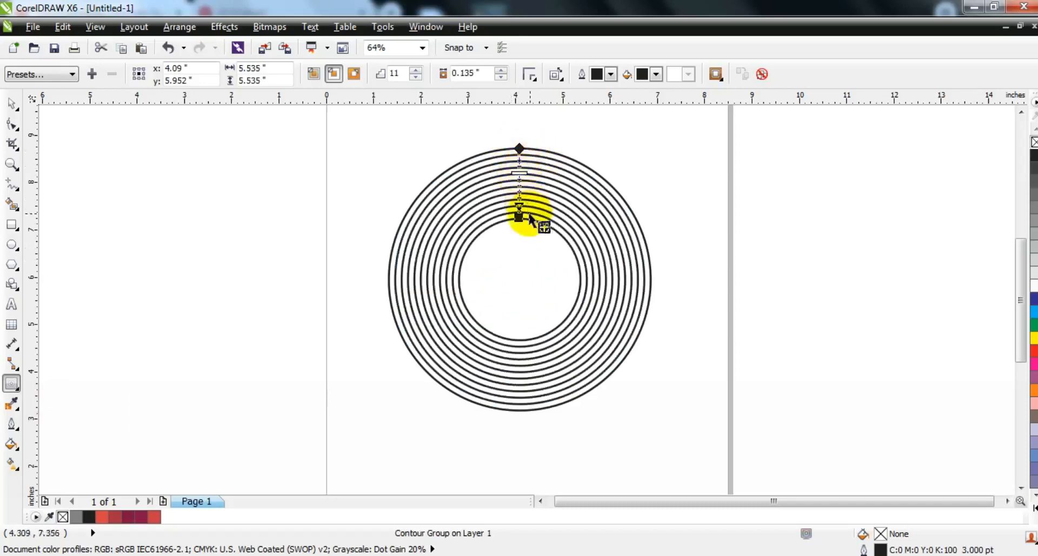
drag(519, 215, 519, 225)
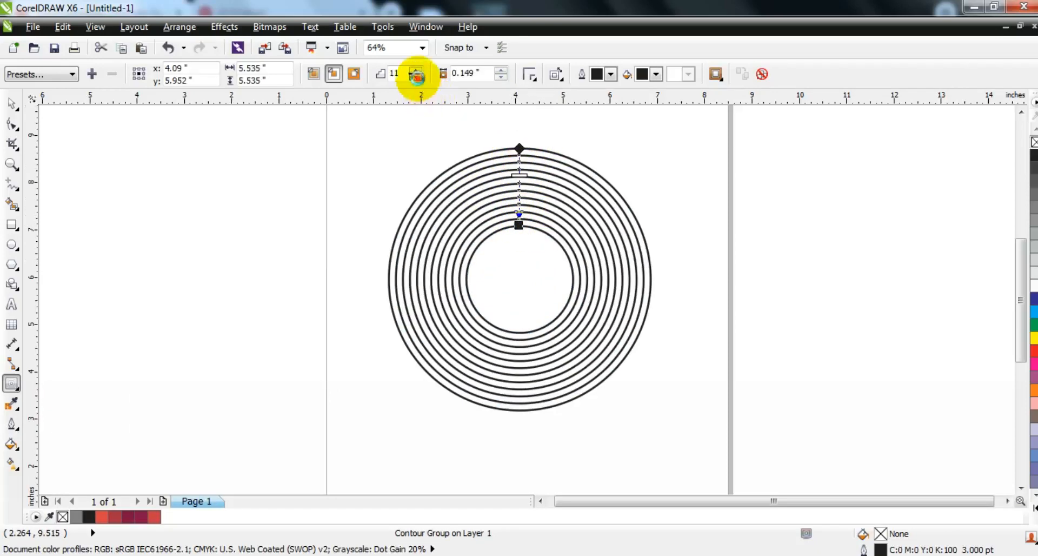
- Reduce the contour to 6 steps and widen its offset to about 0.379 inch so the rings reach near the centre
click(416, 77)
click(416, 77)
click(416, 77)
click(416, 78)
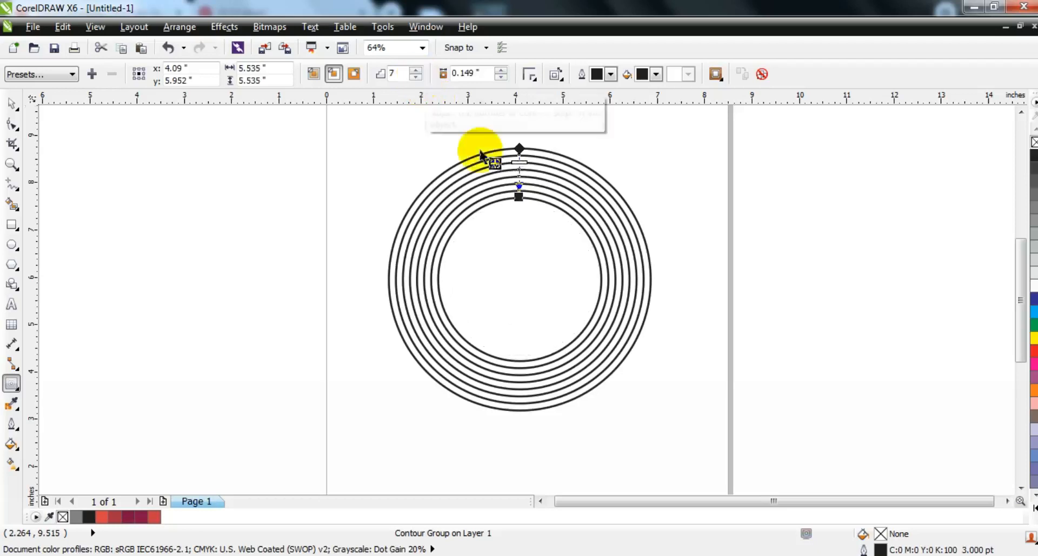
click(417, 77)
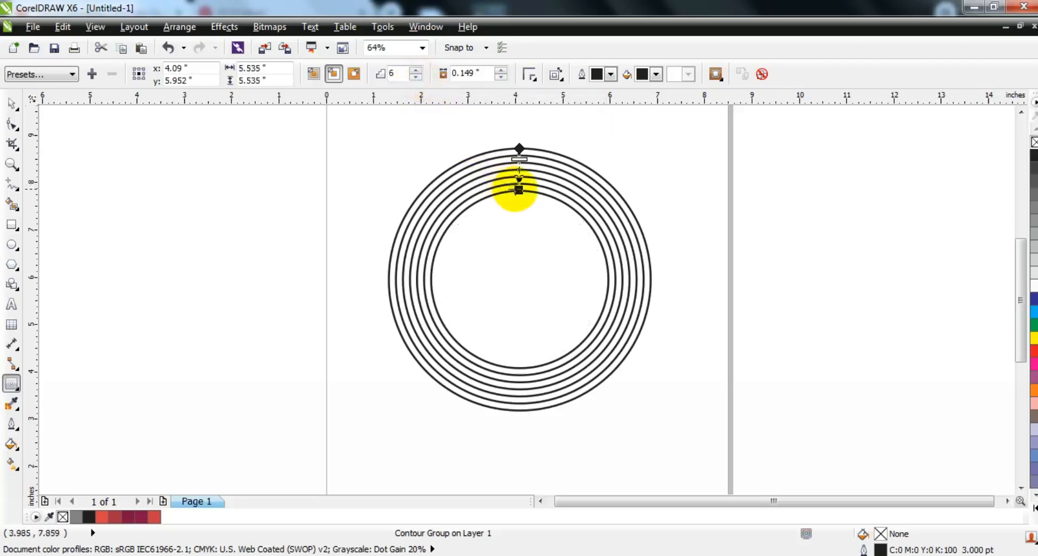
drag(515, 197, 521, 261)
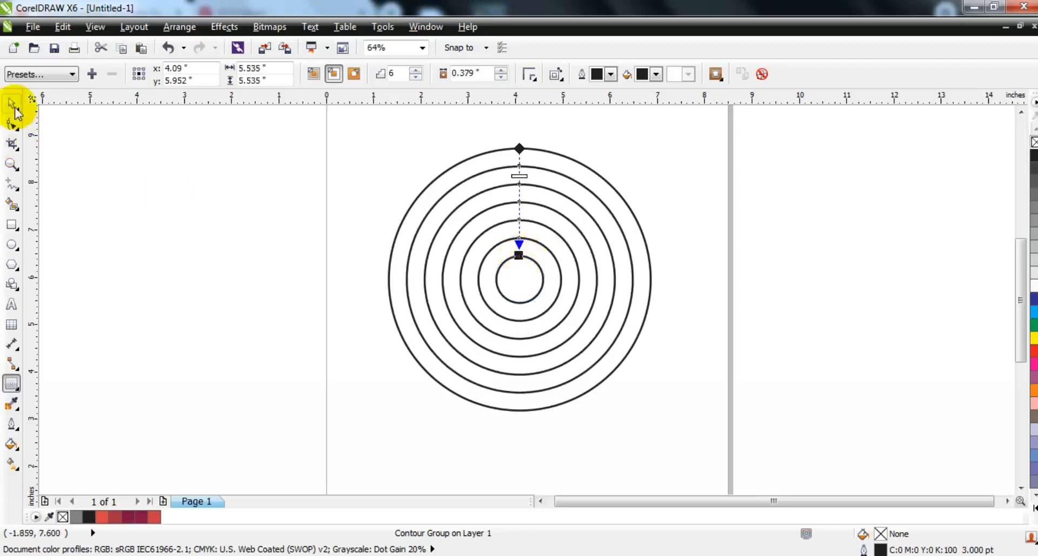
click(12, 104)
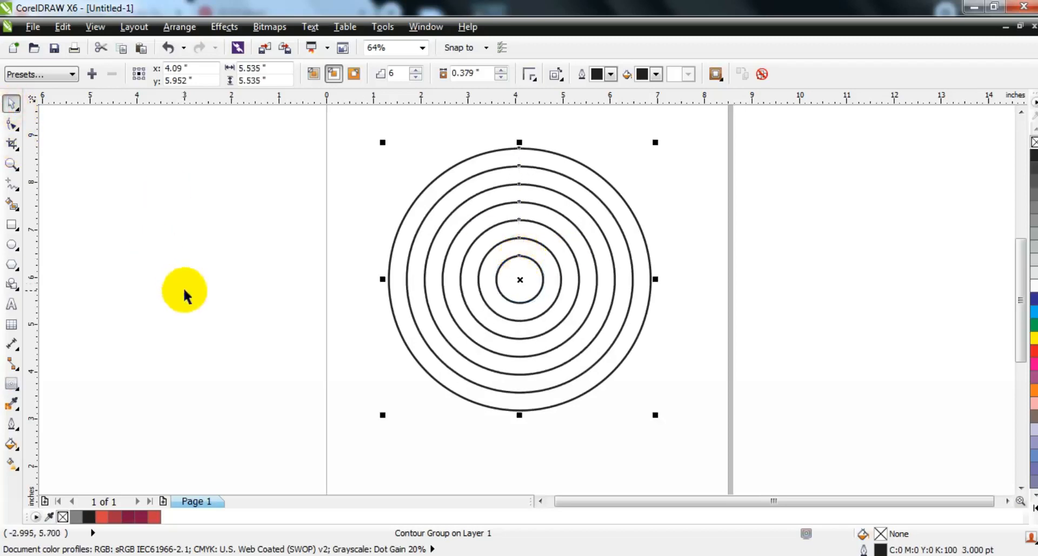
- Combine the seven concentric circles into a single object after breaking the contour group apart and ungrouping it
click(176, 26)
click(215, 201)
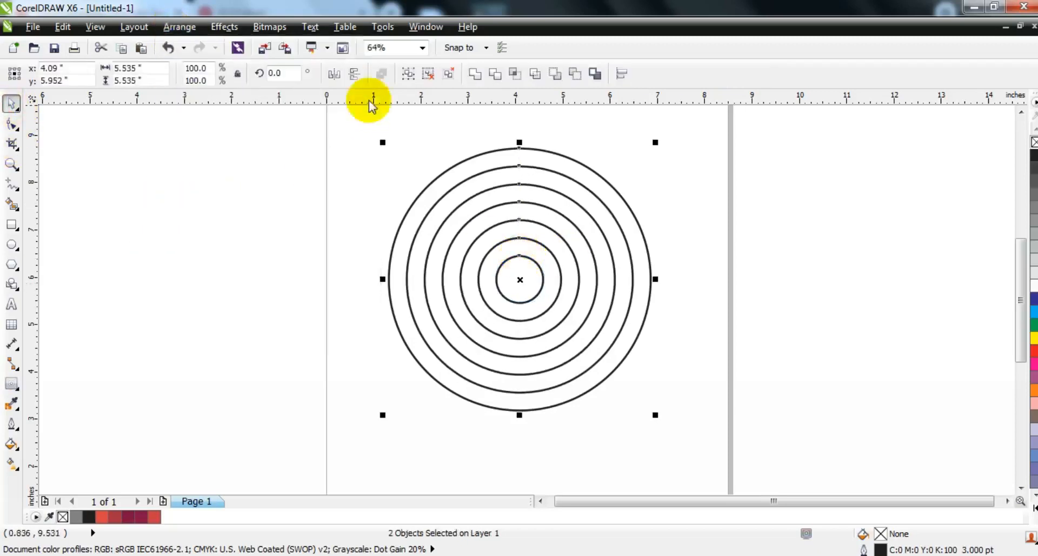
click(426, 76)
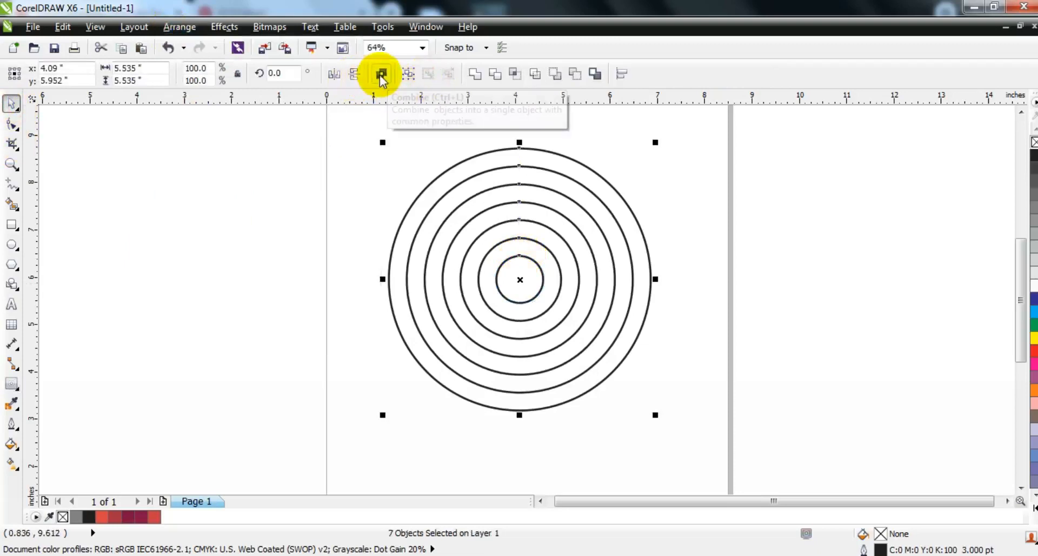
click(381, 76)
click(238, 181)
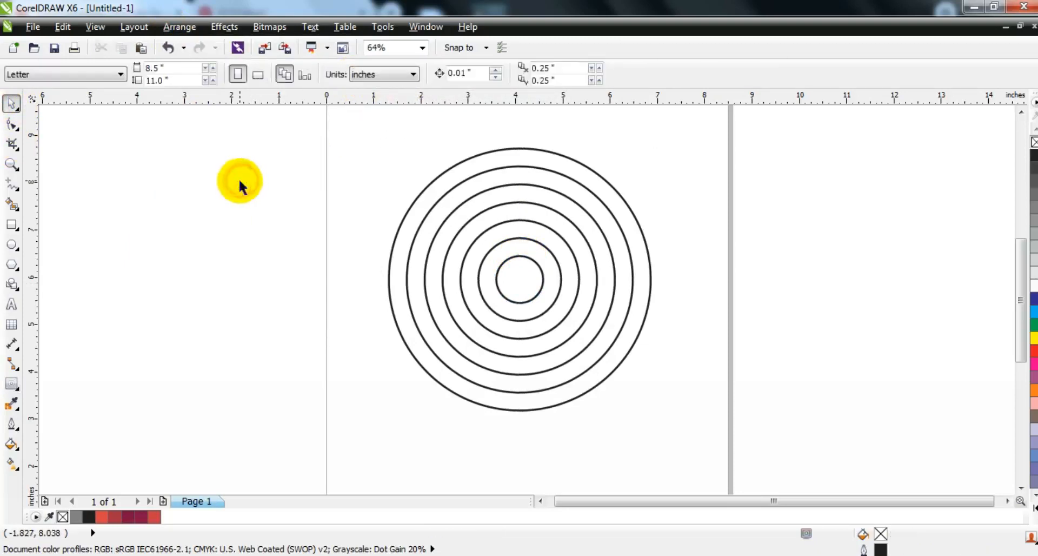
- Draw a vertical line about 7.3 inches long beside the page and give it a red outline
click(10, 186)
click(200, 126)
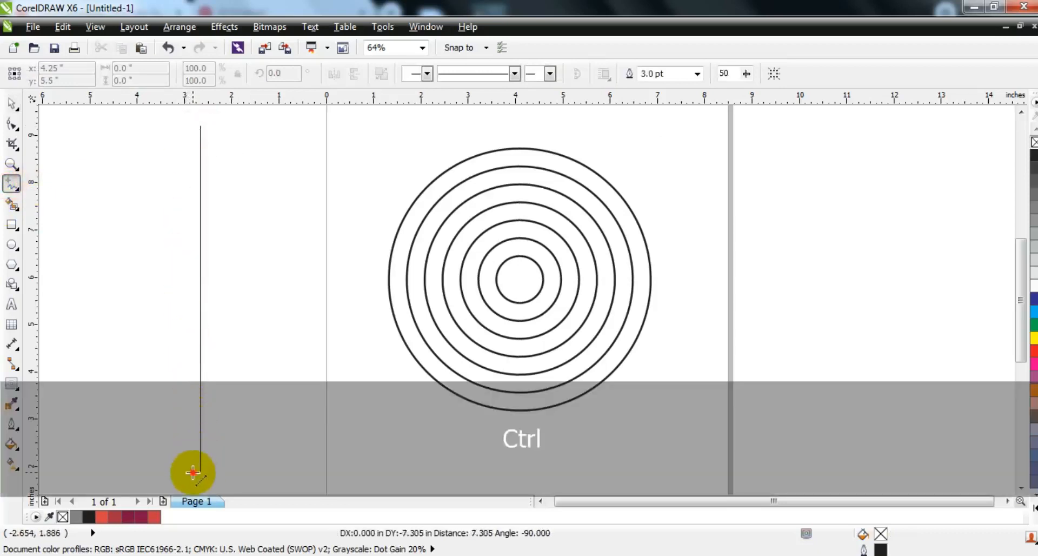
click(193, 472)
click(11, 103)
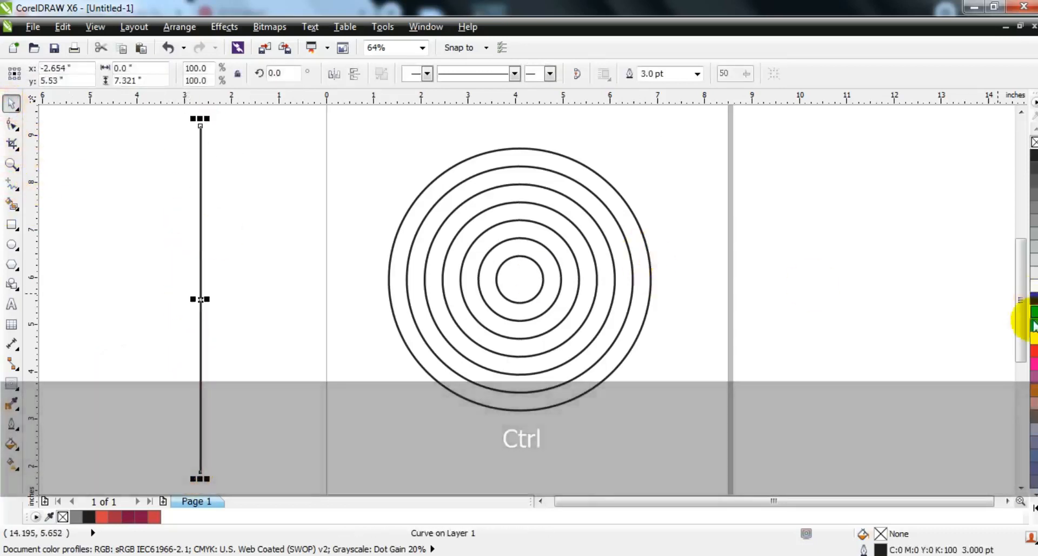
right_click(1033, 351)
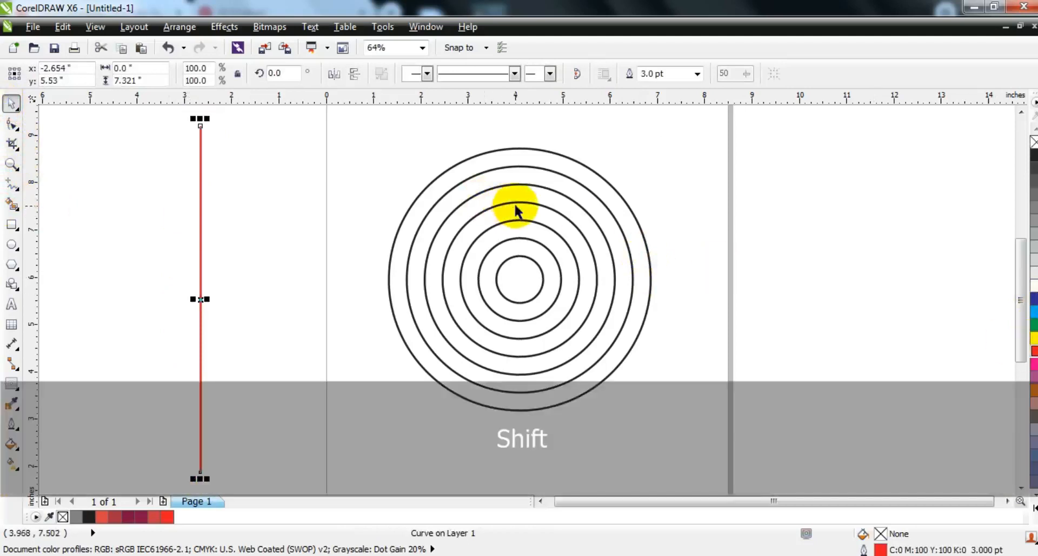
- Align the red line with the concentric circles by their centres, both horizontally and vertically
shift+click(515, 203)
key(c)
key(e)
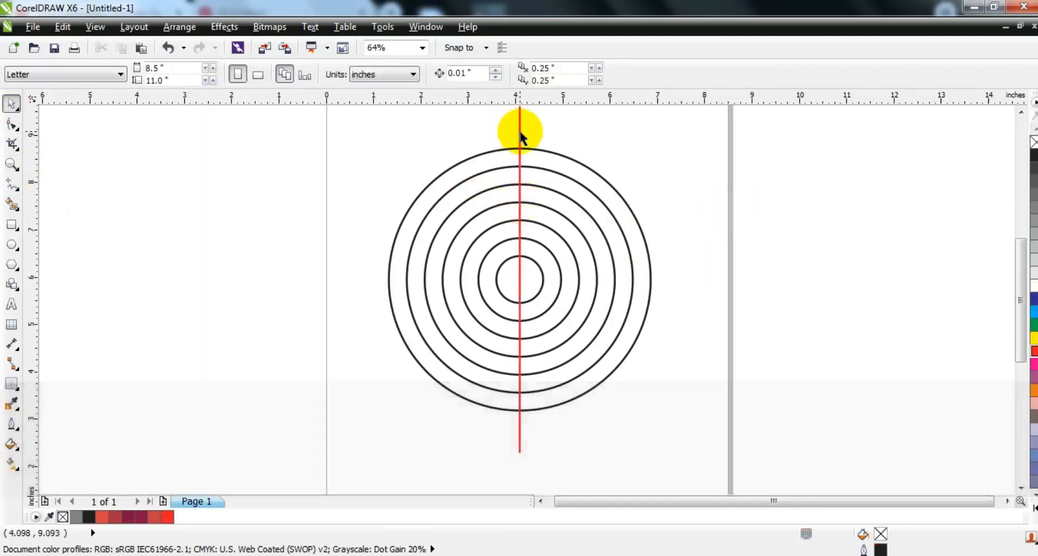
- Create a copy of the red line rotated about 12.5 degrees clockwise around the circles' centre
click(520, 132)
click(521, 132)
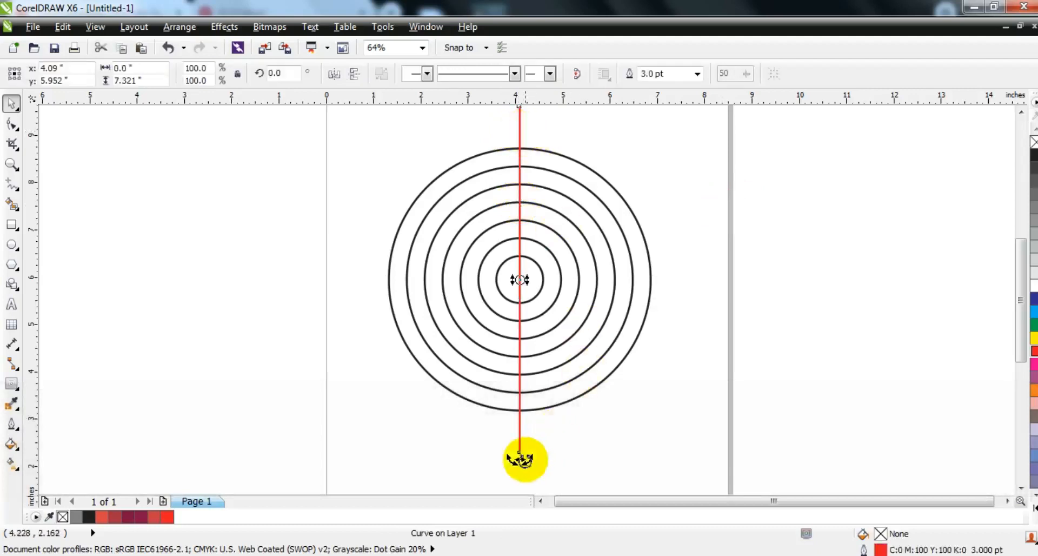
drag(512, 460, 474, 438)
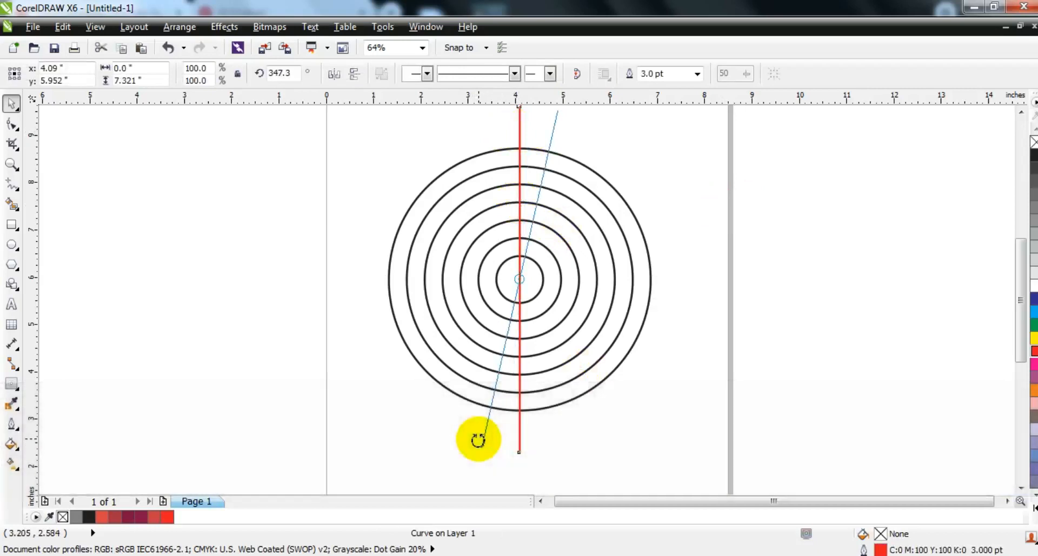
drag(478, 439, 475, 440)
- Repeat the rotated duplication until the red lines radiate all the way around the circles
key(ctrl+r)
key(ctrl+r)
key(ctrl+r)
key(ctrl+r)
key(ctrl+r)
key(ctrl+r)
key(ctrl+r)
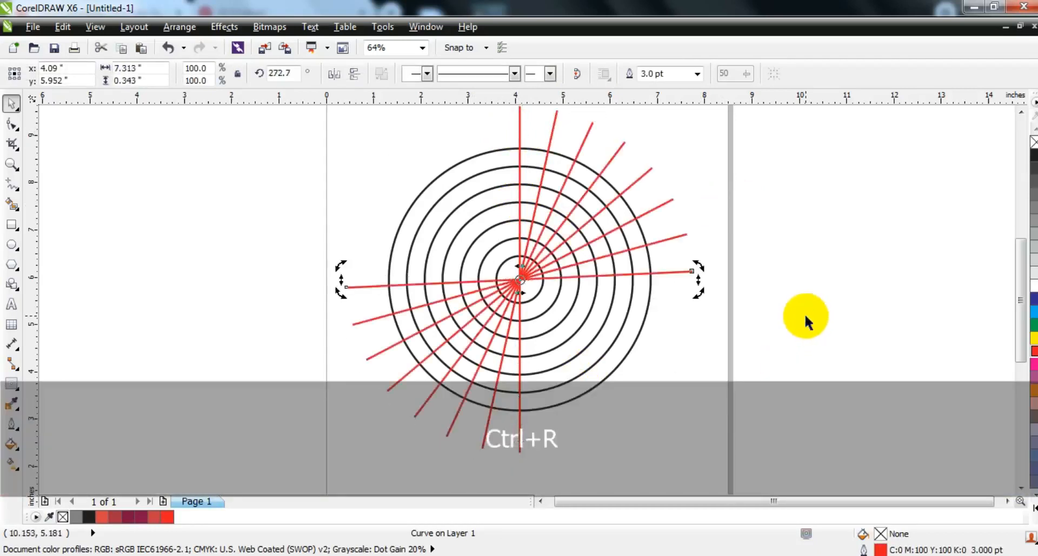
key(ctrl+r)
key(ctrl+r)
key(ctrl+r)
key(ctrl+r)
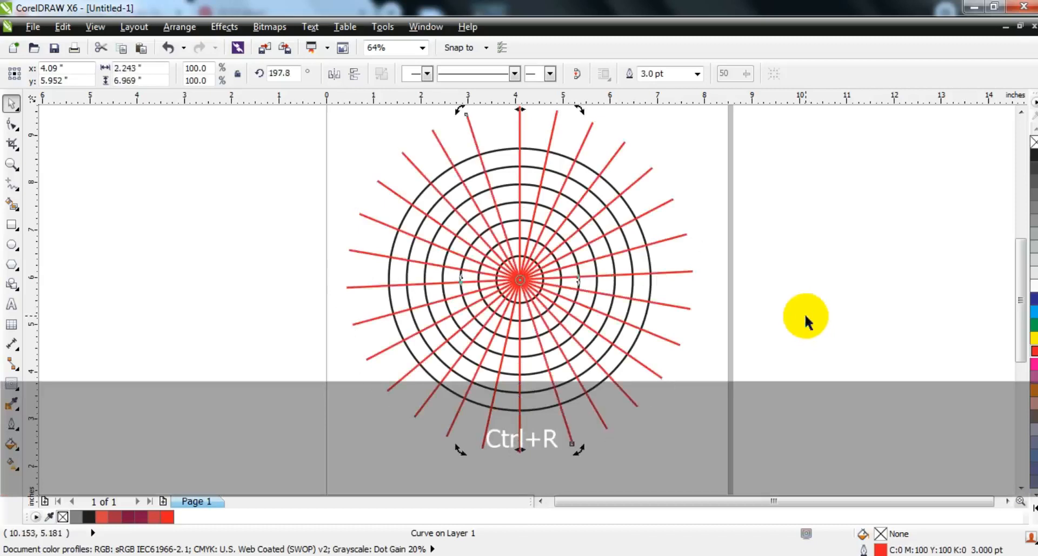
click(805, 321)
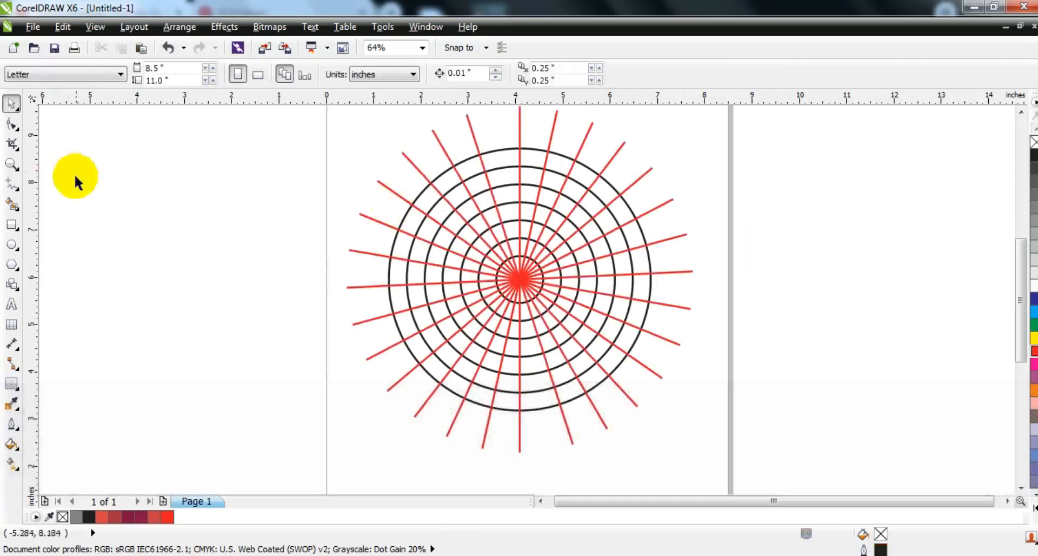
- Smart Fill scattered cells of the outermost ring with 60% black and a 0.5 pt black outline
click(12, 203)
click(605, 195)
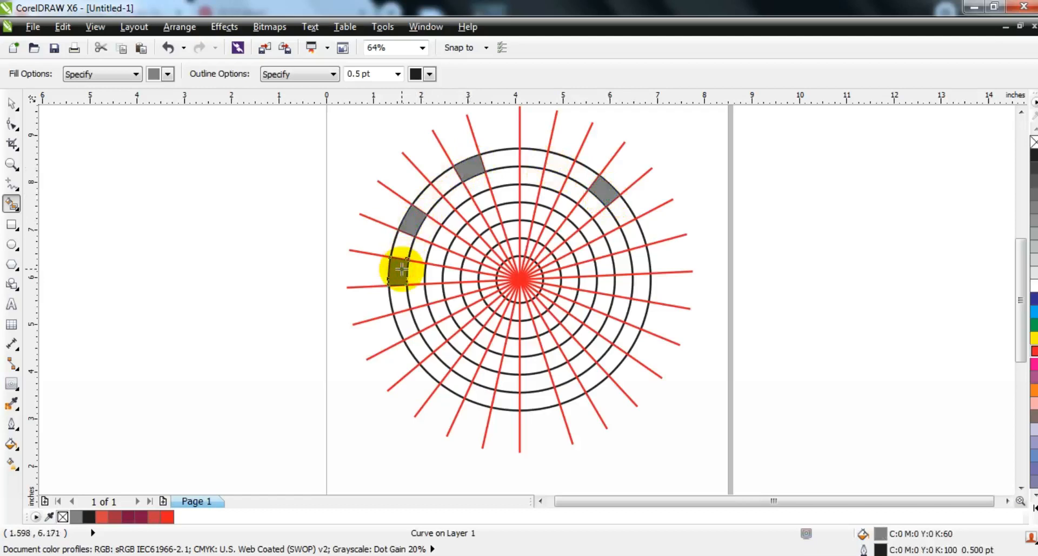
click(405, 322)
click(506, 400)
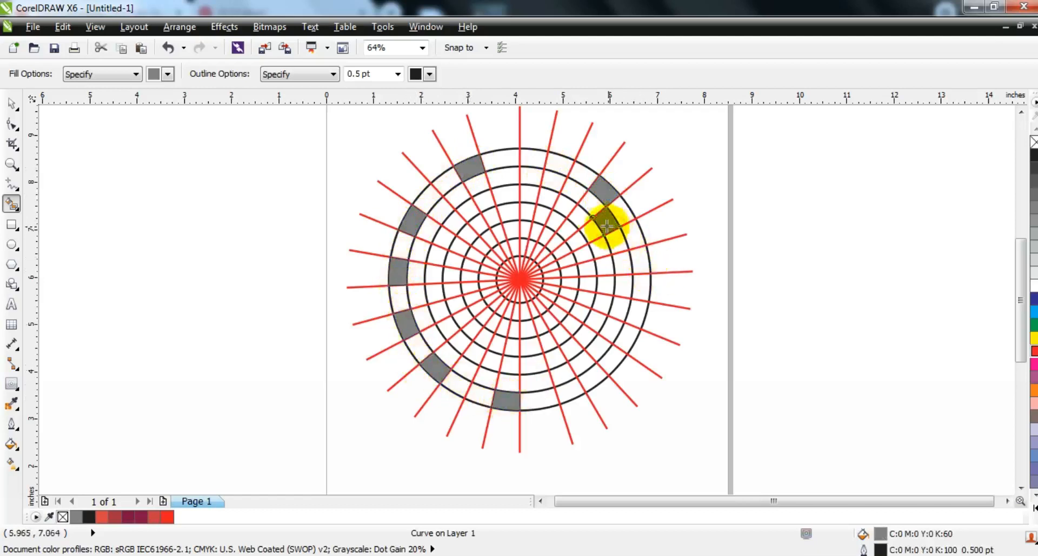
- Smart Fill scattered cells of the second ring from the outside with the same grey, leaving gaps between them
click(538, 180)
click(482, 181)
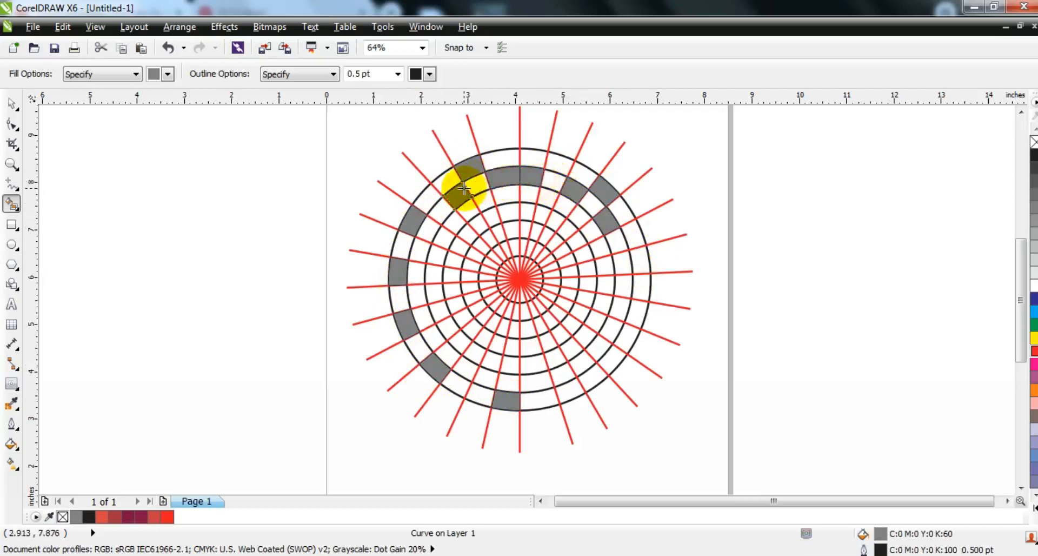
click(422, 260)
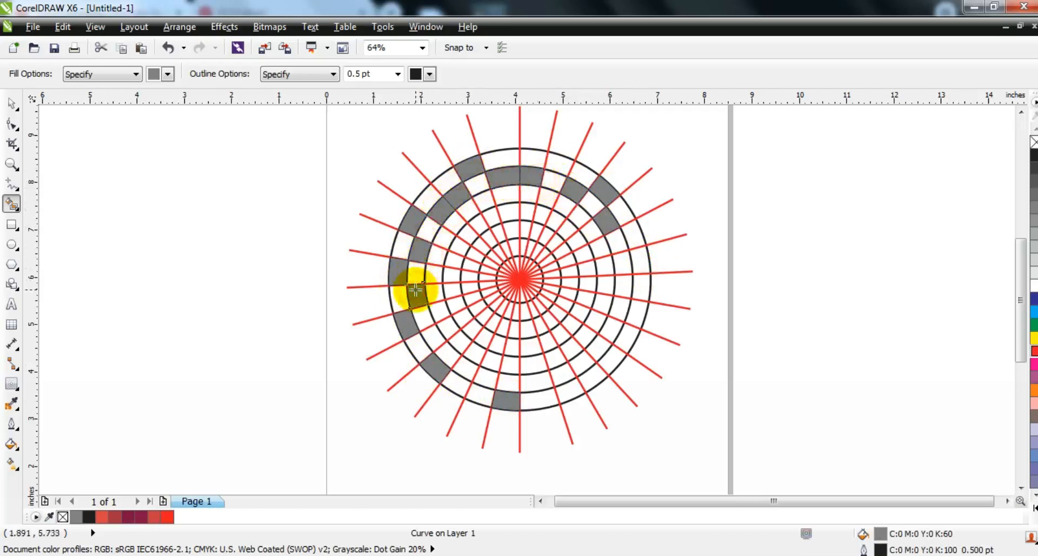
click(463, 366)
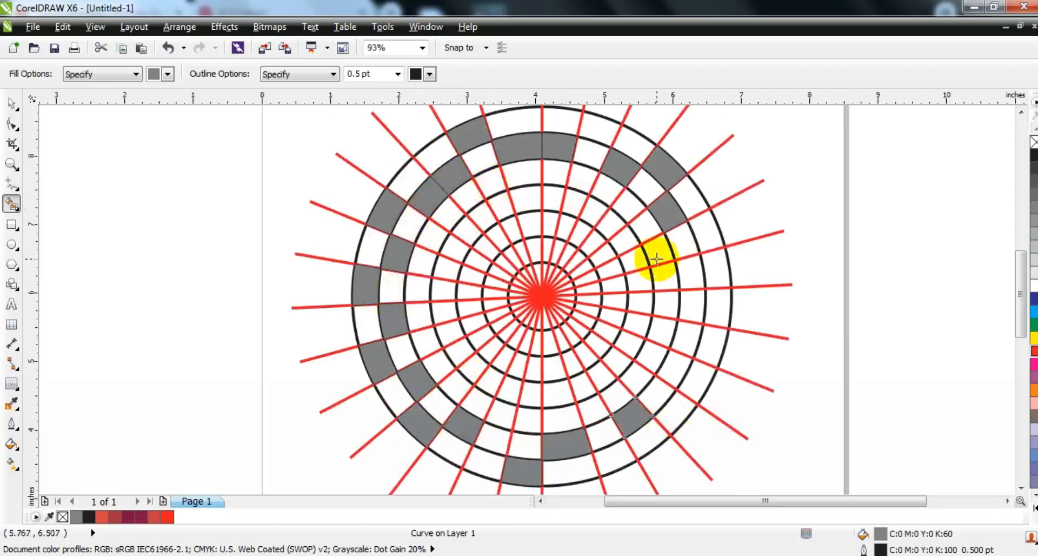
- Smart Fill most cells of the third ring from the outside in grey, leaving the ring open on the right
click(623, 210)
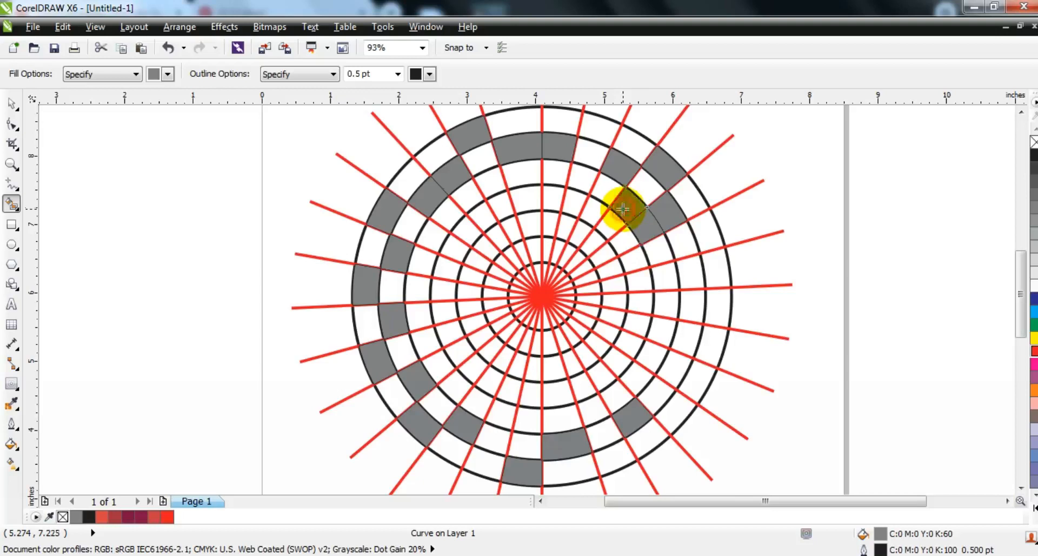
click(591, 173)
click(528, 170)
click(480, 185)
click(465, 197)
click(425, 231)
click(426, 261)
click(417, 288)
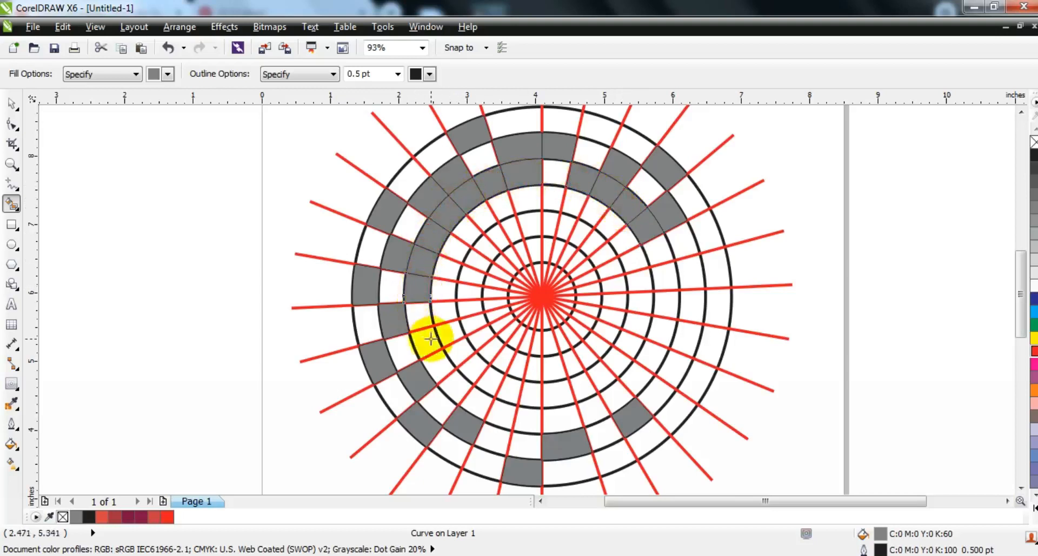
click(460, 385)
click(501, 409)
click(522, 413)
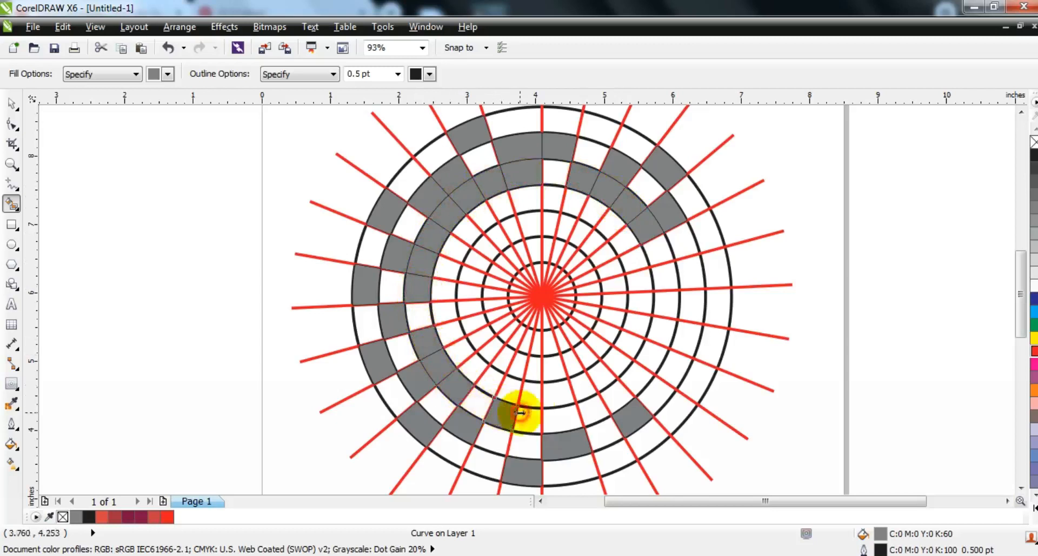
click(558, 413)
- Smart Fill most cells of the fourth ring from the outside in grey, keeping a few gaps and the right-hand opening
click(592, 267)
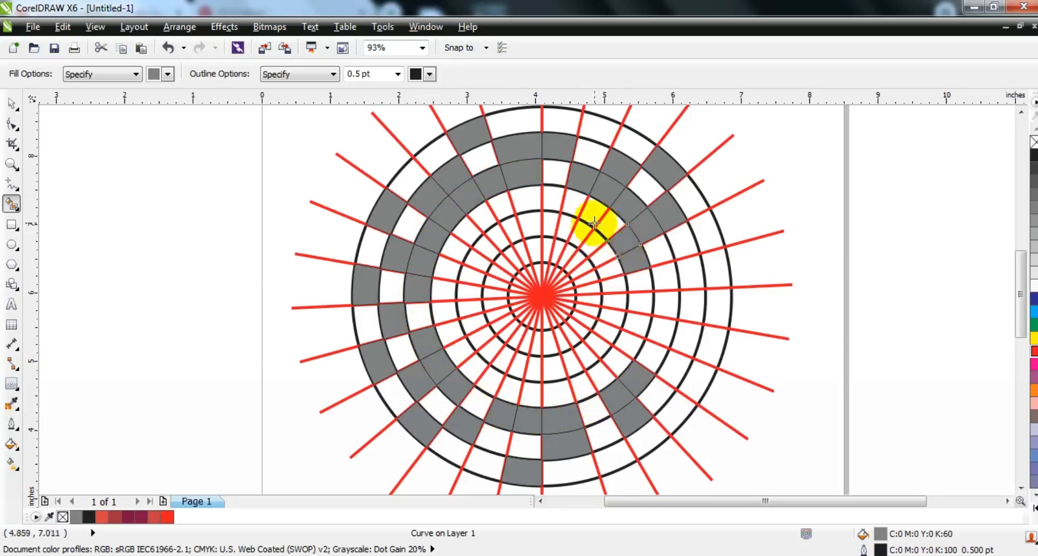
click(563, 214)
click(527, 199)
click(495, 212)
click(457, 238)
click(440, 277)
click(454, 331)
click(531, 387)
- Smart Fill cells of the fifth ring from the outside in grey to complete the C-shaped mosaic
click(597, 248)
click(589, 247)
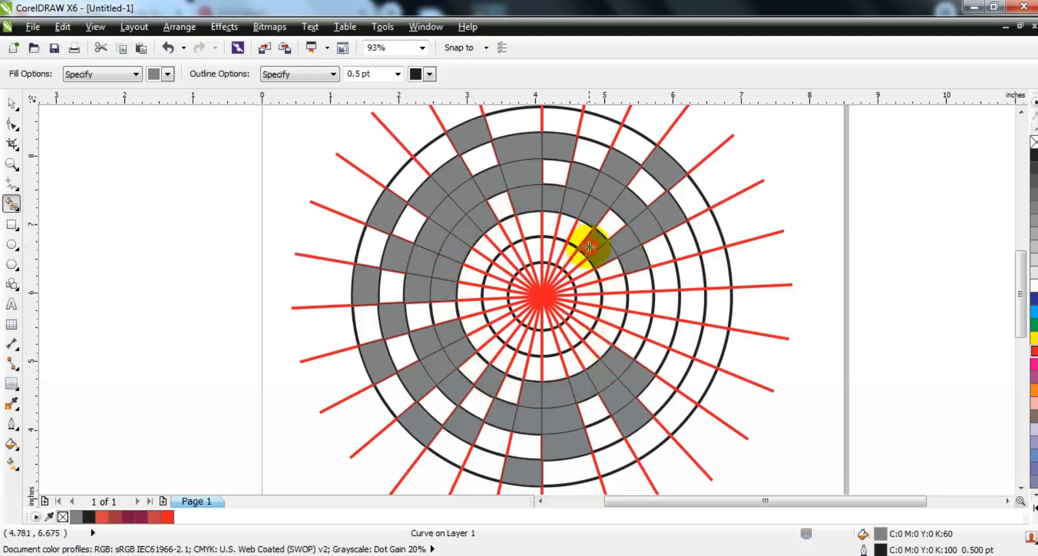
click(556, 219)
click(513, 228)
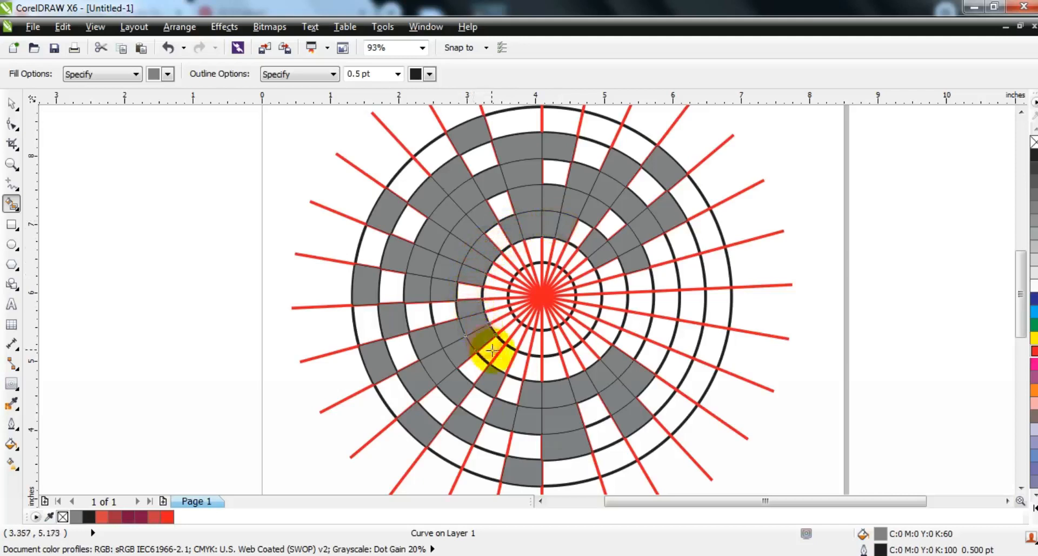
click(595, 344)
- Move the concentric circles to the left of the page and the grey cells to the right, away from the radial lines
click(12, 167)
key(Escape)
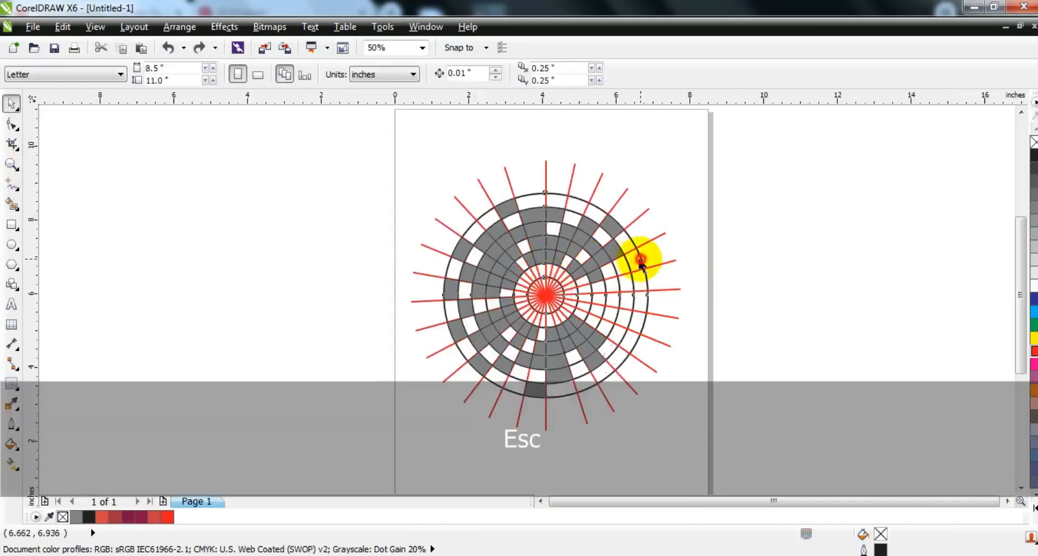
drag(640, 262, 350, 270)
drag(412, 184, 634, 404)
drag(543, 300, 873, 297)
- Delete the stray red line that was moved along with the grey cells
click(843, 413)
ctrl+click(876, 296)
key(Delete)
- Delete the remaining red radial lines and the concentric circles
drag(702, 145, 162, 460)
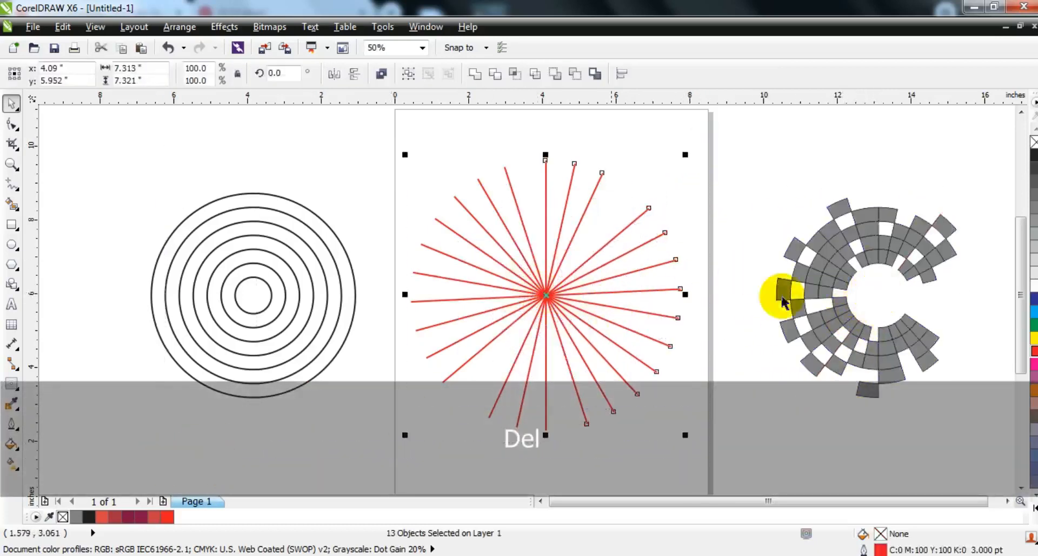
key(Delete)
drag(540, 155, 146, 416)
key(Delete)
- Select all the grey cells and move them back onto the middle of the page
drag(673, 189, 955, 385)
drag(899, 287, 549, 264)
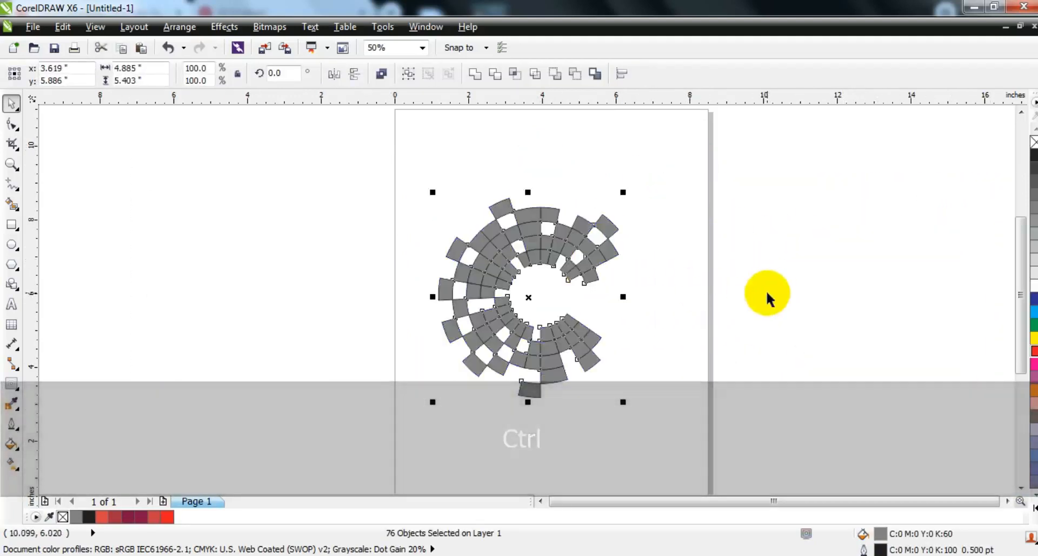
- Fill the seven outermost protruding grey cells with orange-red #DA4446 and weld them into one object
key(shift+F2)
key(Escape)
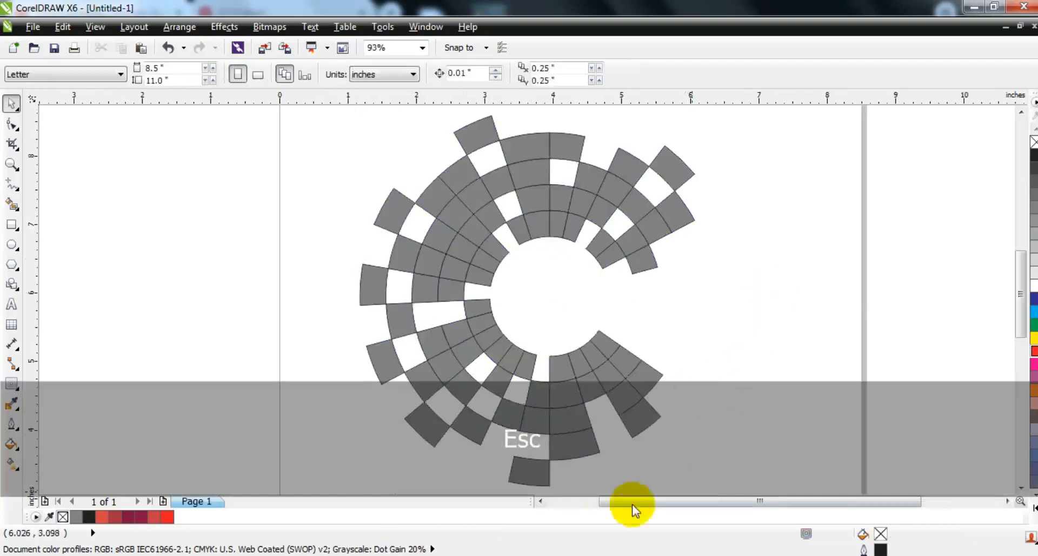
click(529, 482)
shift+click(417, 424)
shift+click(372, 359)
shift+click(366, 280)
shift+click(400, 216)
shift+click(475, 132)
shift+click(673, 168)
click(102, 516)
click(476, 74)
click(779, 280)
- Fill eight grey cells spread around the next ring inward with dark red #A82F42 and weld them together
click(671, 213)
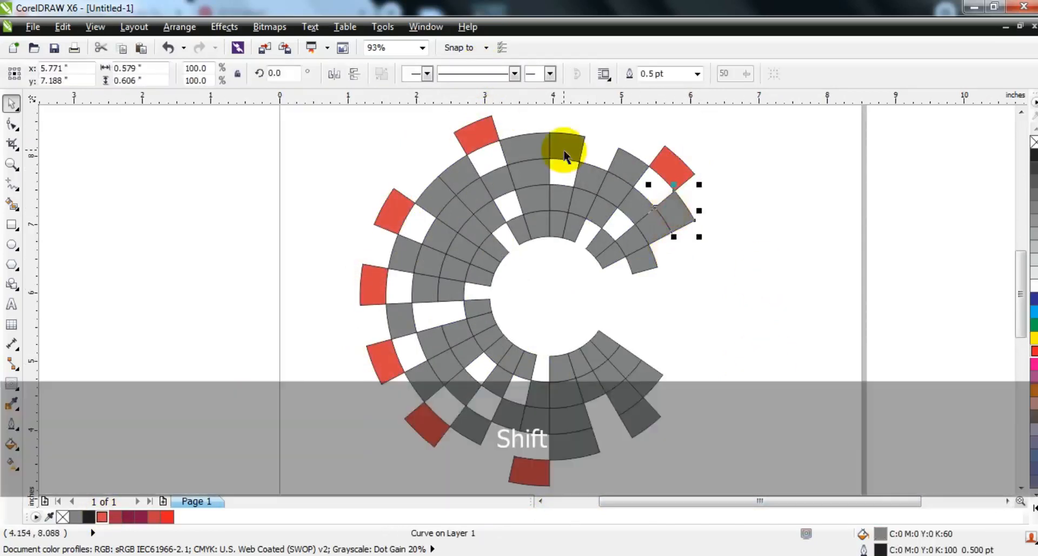
shift+click(537, 153)
shift+click(409, 247)
shift+click(428, 369)
shift+click(476, 427)
shift+click(580, 449)
shift+click(643, 435)
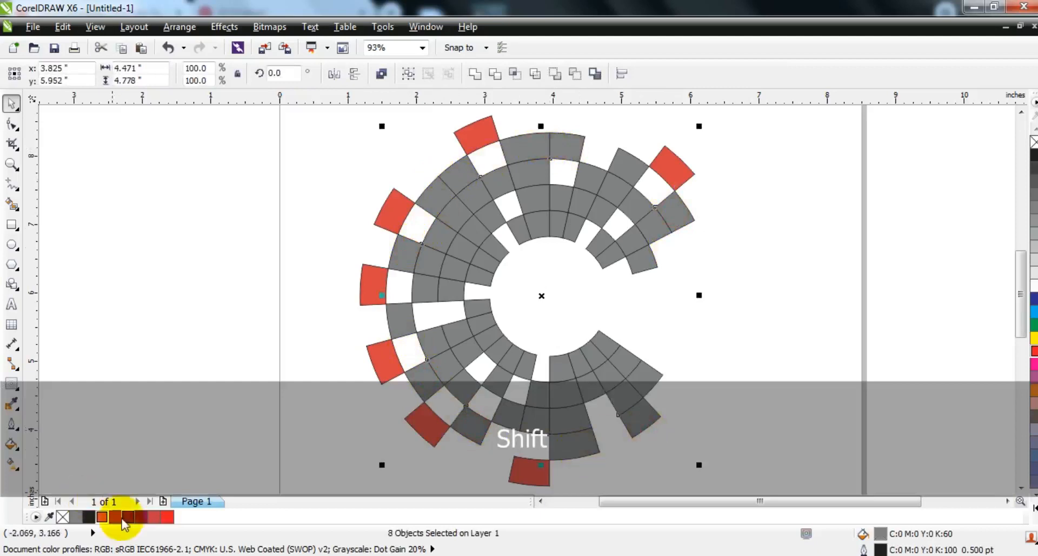
click(115, 516)
click(476, 75)
click(708, 280)
- Fill the four remaining grey cells of the second ring from outside with orange-red #DA4446
click(619, 161)
shift+click(567, 147)
shift+click(439, 200)
shift+click(399, 311)
click(101, 520)
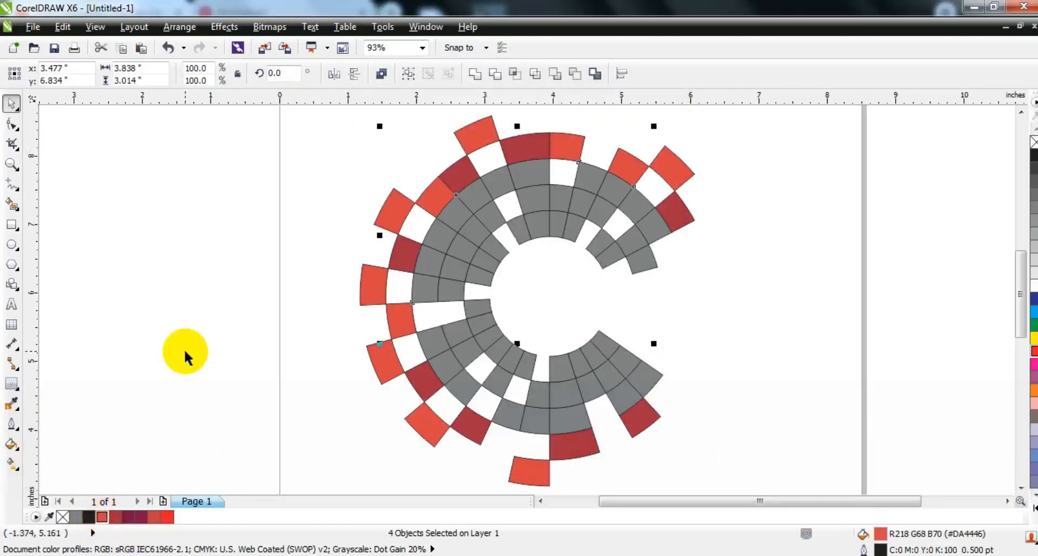
click(660, 266)
- Fill twelve grey cells around the third ring from outside with maroon #811143 and weld them together
click(618, 190)
shift+click(582, 183)
shift+click(514, 174)
shift+click(479, 202)
shift+click(438, 238)
shift+click(426, 283)
shift+click(432, 356)
shift+click(474, 386)
shift+click(523, 408)
shift+click(562, 420)
shift+click(588, 416)
shift+click(643, 376)
click(128, 517)
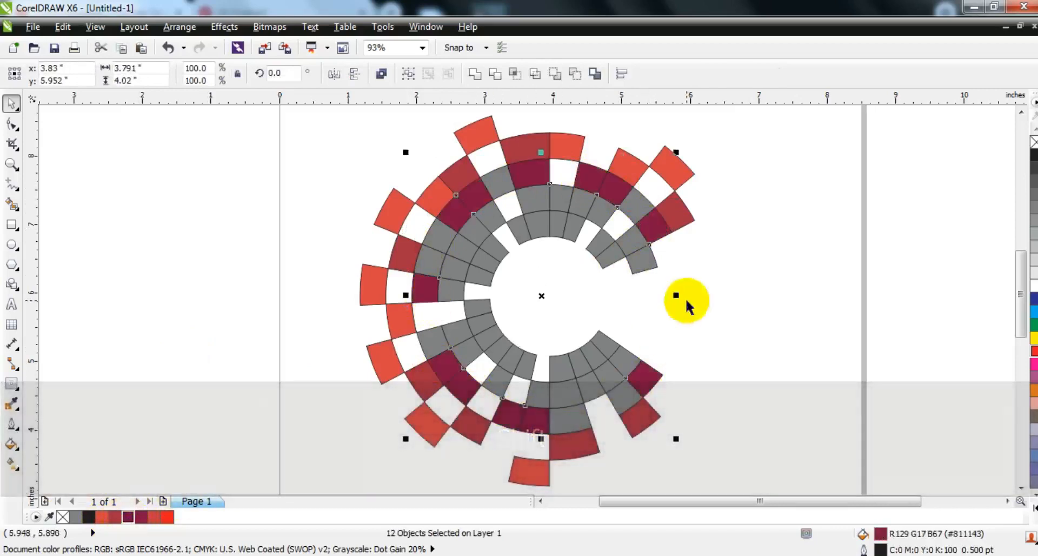
click(475, 74)
click(764, 313)
- Fill the seven remaining grey cells of the third ring with dark red #A82F42 and weld them together
click(620, 209)
shift+click(497, 183)
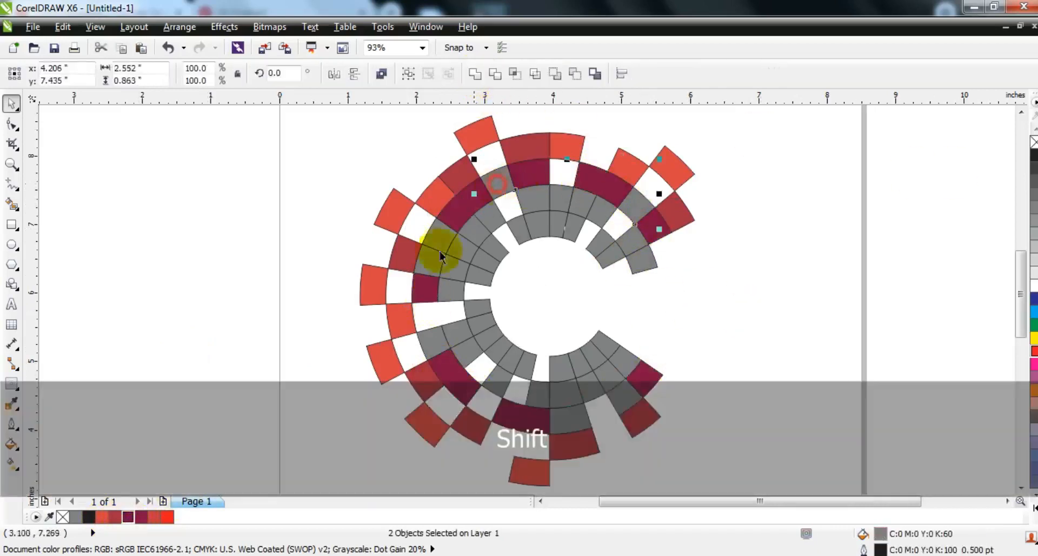
shift+click(436, 340)
shift+click(557, 427)
shift+click(607, 401)
click(115, 516)
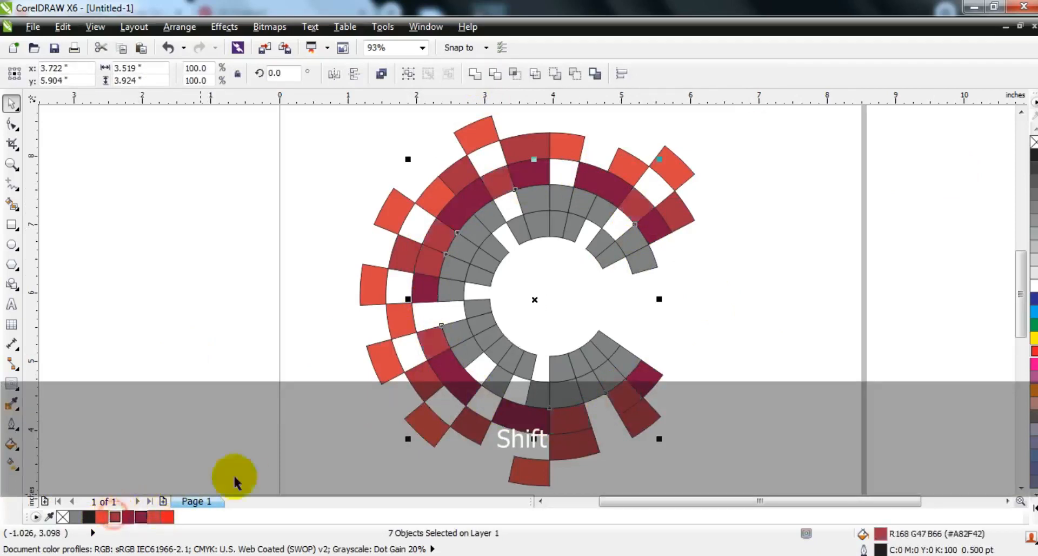
click(474, 74)
click(737, 282)
- Weld most of the grey cells in the ring just outside the innermost one and fill them with maroon
click(637, 243)
shift+click(609, 222)
shift+click(546, 201)
shift+click(540, 201)
shift+click(476, 231)
shift+click(462, 253)
shift+click(457, 269)
shift+click(459, 331)
shift+click(469, 351)
shift+click(541, 393)
shift+click(606, 385)
click(101, 516)
click(475, 74)
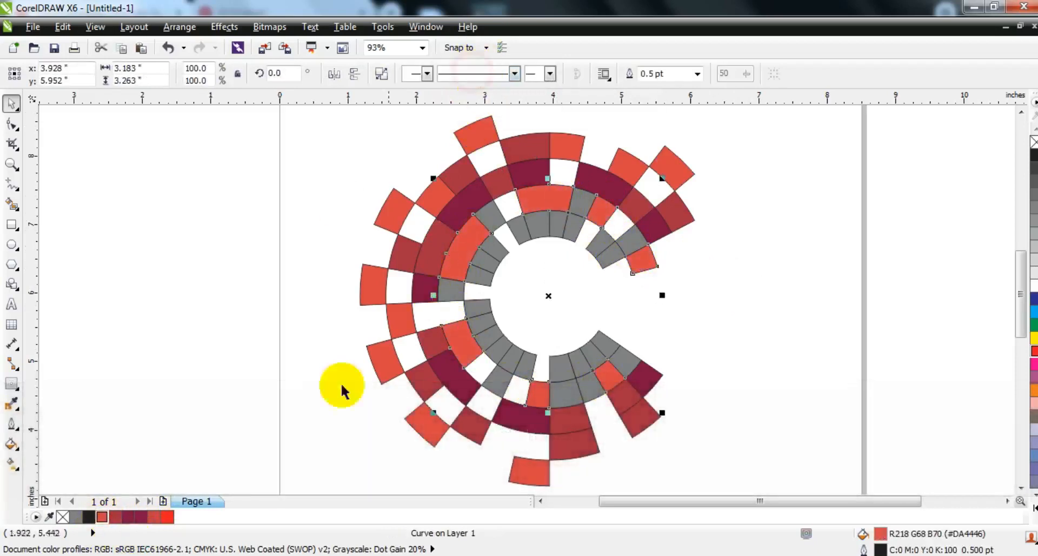
click(128, 516)
click(140, 516)
- Weld the eight remaining grey cells of the ring just outside the innermost one and fill them with light red
click(636, 244)
shift+click(583, 203)
shift+click(496, 213)
shift+click(453, 294)
shift+click(497, 381)
shift+click(565, 396)
shift+click(590, 390)
shift+click(626, 361)
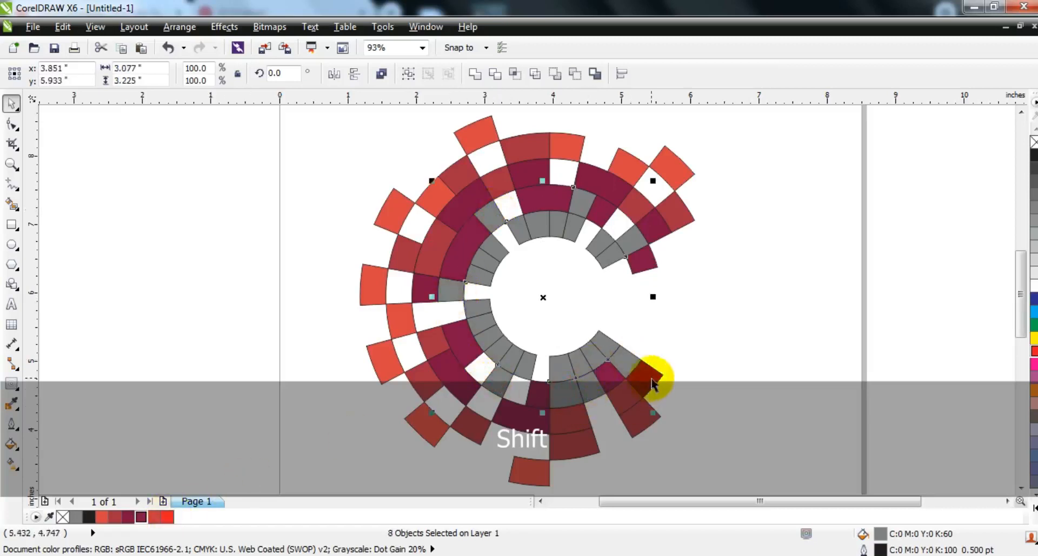
click(474, 73)
click(154, 516)
click(847, 317)
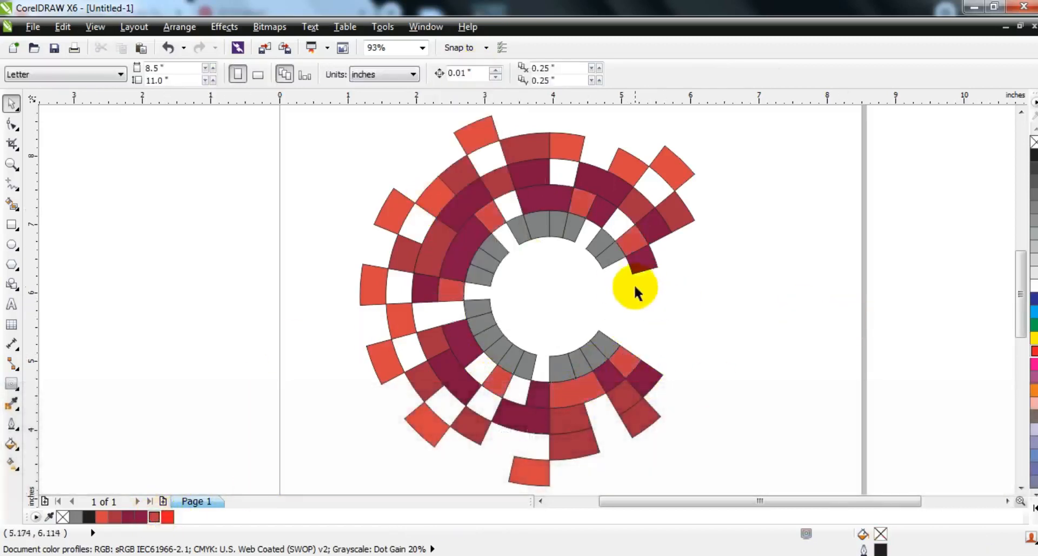
- Fill seven grey cells spread around the innermost ring with maroon #811143 and weld them together
click(610, 256)
shift+click(560, 222)
shift+click(536, 225)
shift+click(512, 352)
click(128, 516)
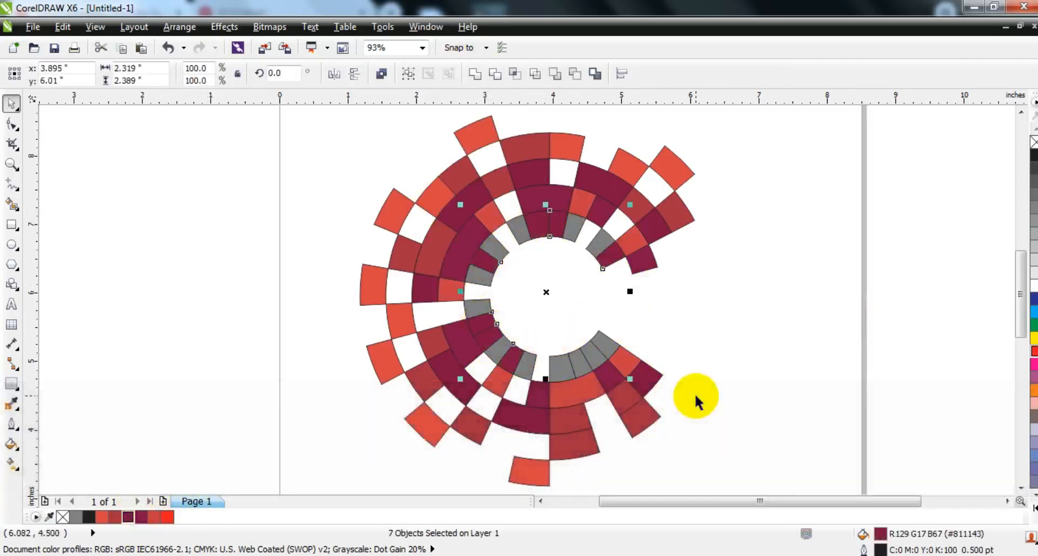
click(474, 75)
click(680, 293)
- Fill nearly all the remaining grey cells of the innermost ring with maroon #811143
click(595, 241)
shift+click(574, 228)
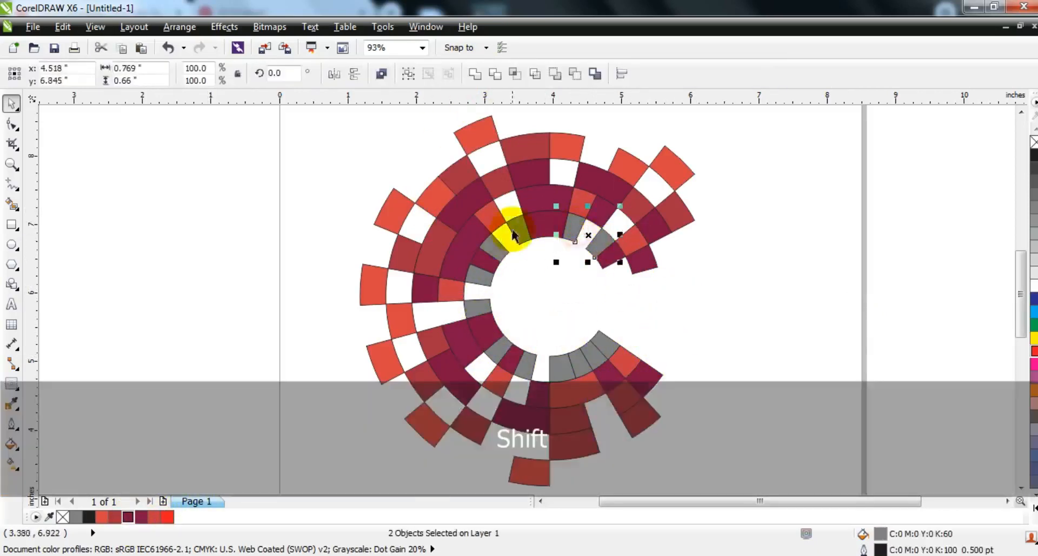
shift+click(477, 307)
shift+click(500, 345)
shift+click(526, 363)
shift+click(558, 371)
shift+click(593, 359)
click(128, 516)
click(692, 335)
- Fill the last two grey cells, at the upper left and lower right of the innermost ring, with light red
click(592, 354)
shift+click(505, 252)
click(154, 516)
click(521, 290)
- Select the whole C-shaped mosaic and remove the outlines from its cells
key(F3)
drag(665, 407, 419, 183)
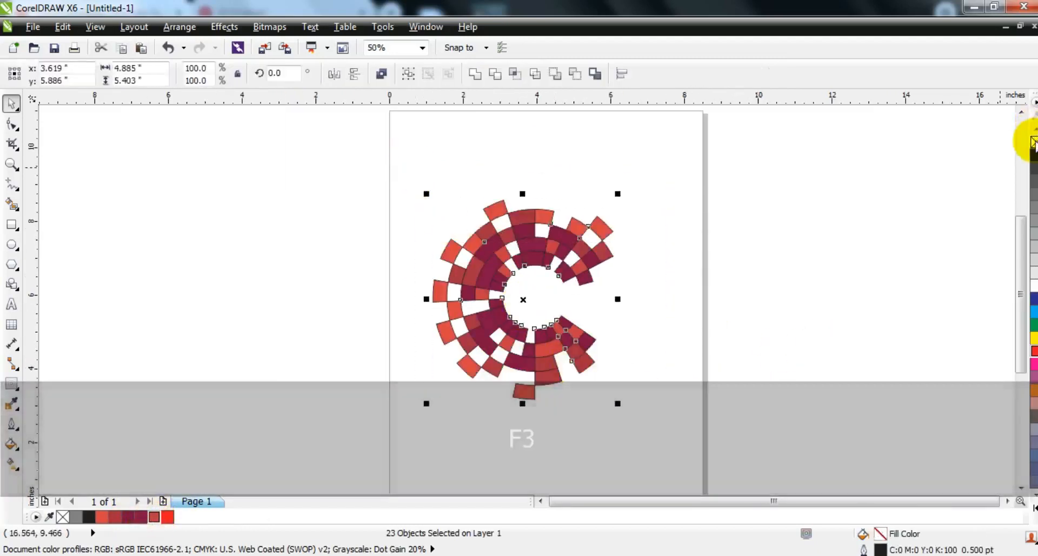
key(z)
drag(370, 145, 813, 400)
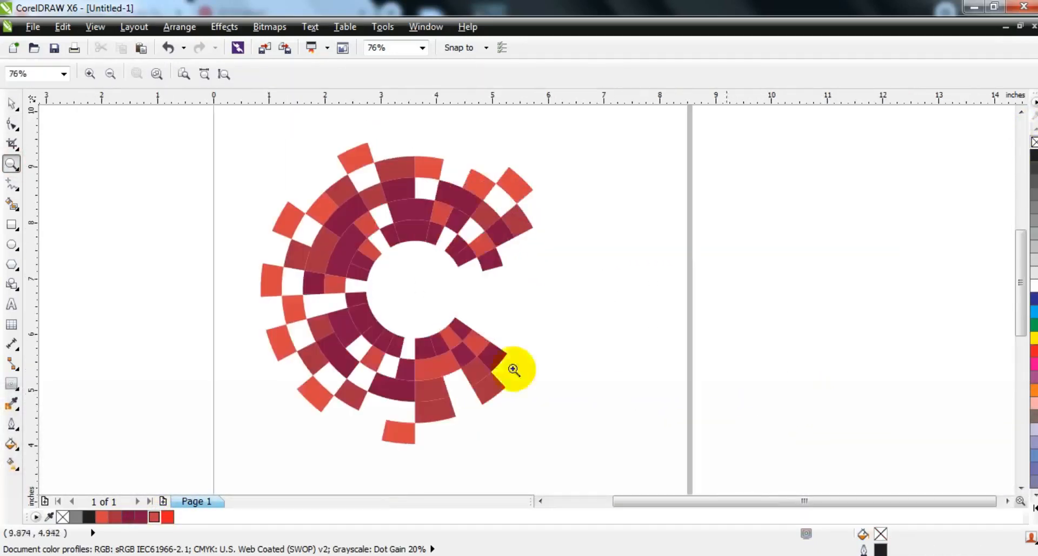
- Add the artistic text COLLECTIVE beside the page and set its font to CentraleSans XBold
click(11, 304)
click(89, 311)
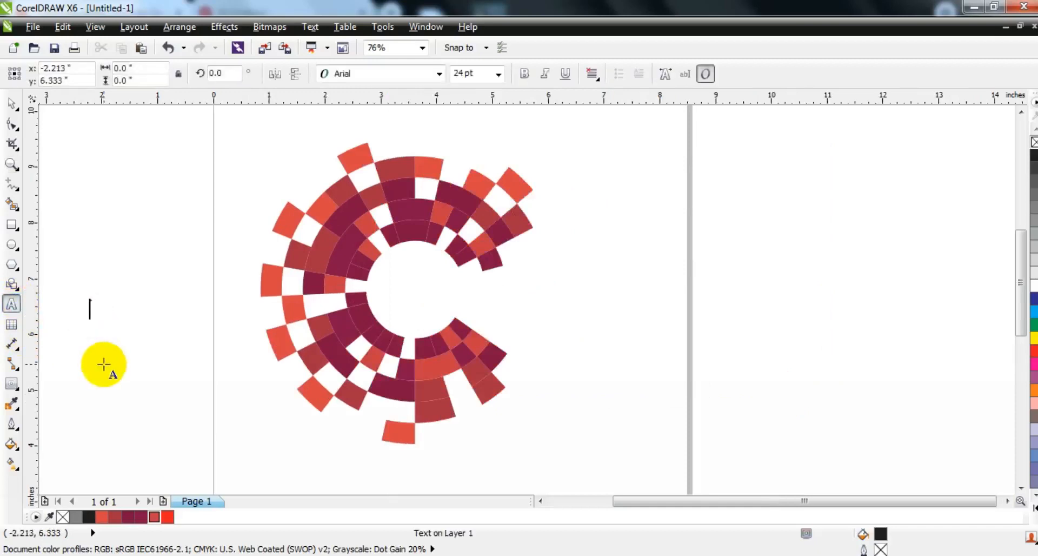
key(Caps_Lock)
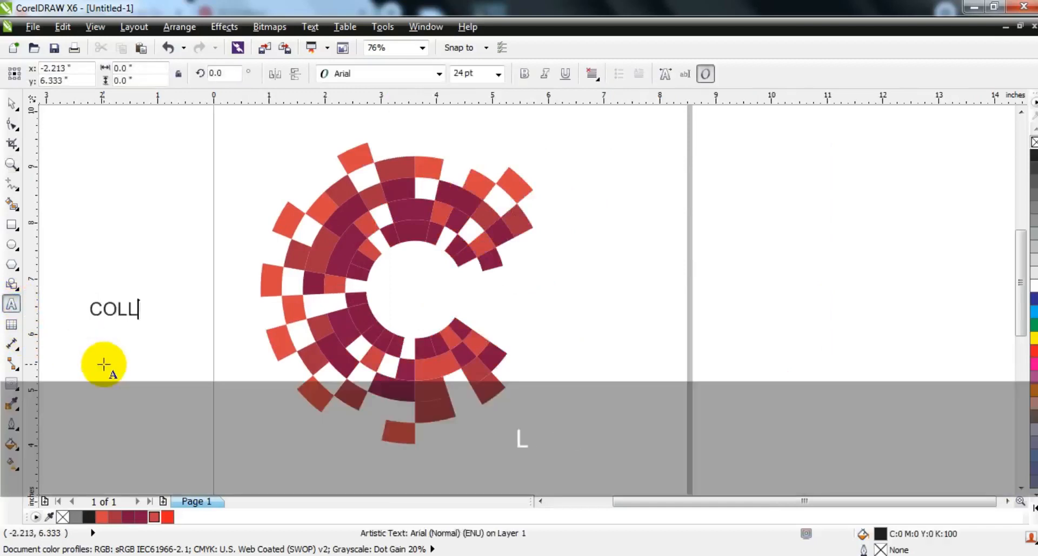
click(11, 103)
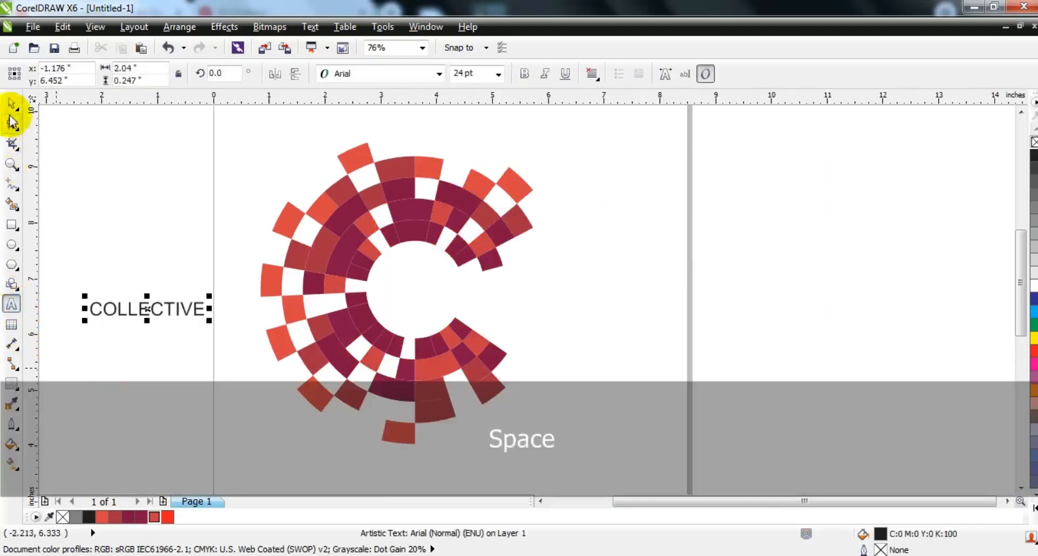
click(398, 73)
click(389, 106)
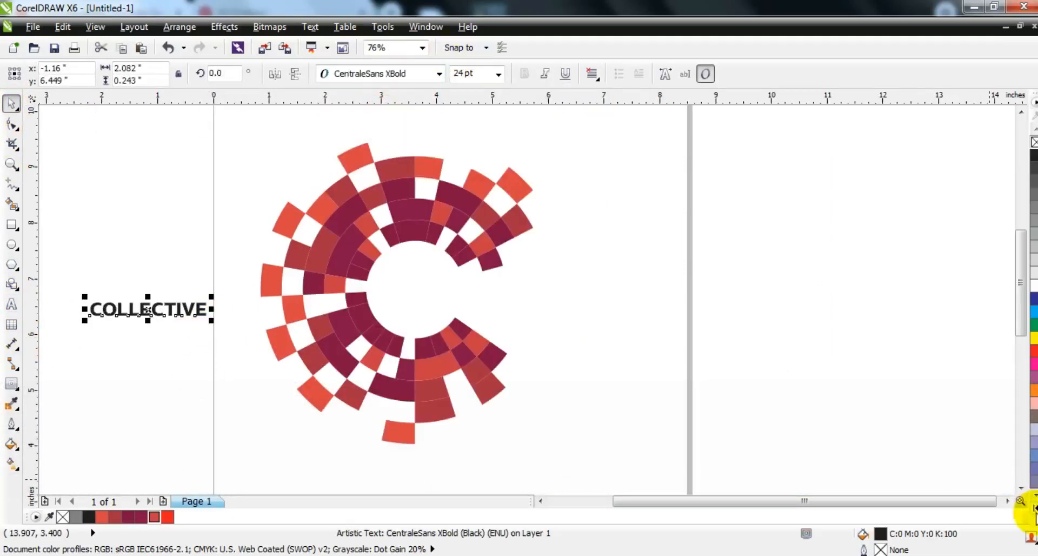
- Fill COLLECTIVE with black C100 M100 Y100 K100 and place it across the C's opening, scaled to about 50 pt
click(1035, 510)
click(1031, 140)
drag(212, 320, 500, 289)
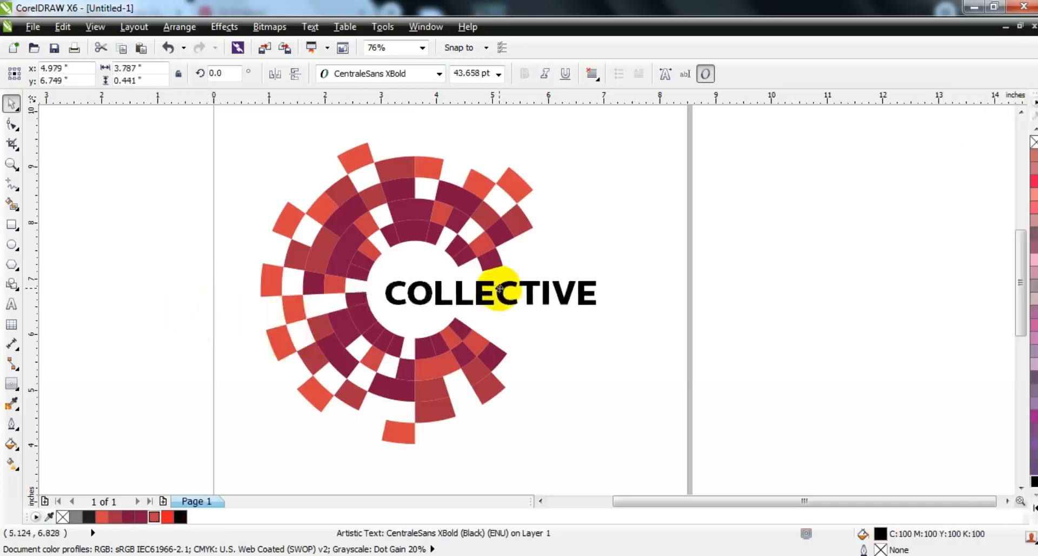
drag(598, 274, 635, 269)
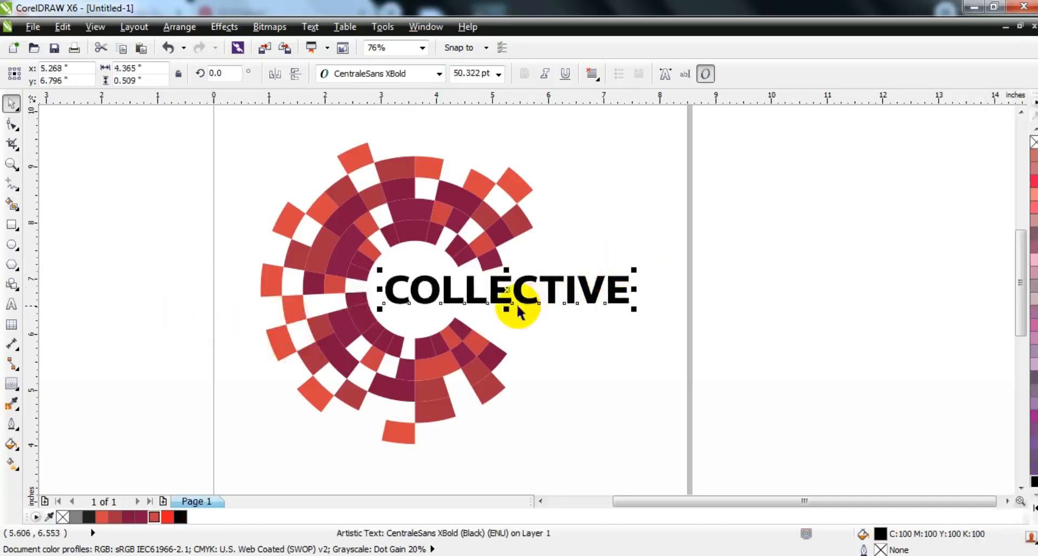
- Place a reduced copy of COLLECTIVE, about 20.6 pt, beneath its right half and change the wording to MEDIA
drag(629, 303, 484, 322)
drag(425, 278, 576, 323)
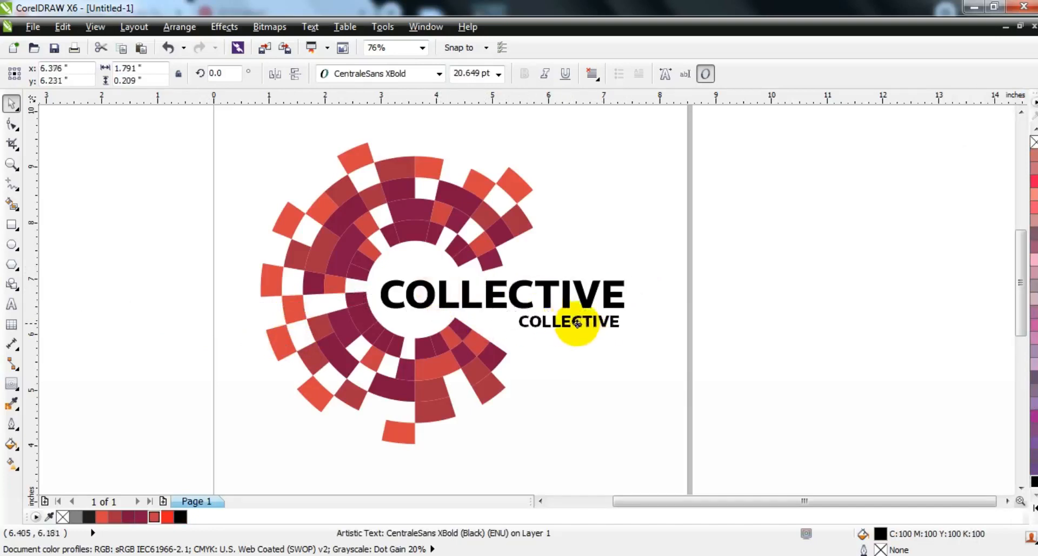
click(11, 305)
key(shift+Home)
text(M)
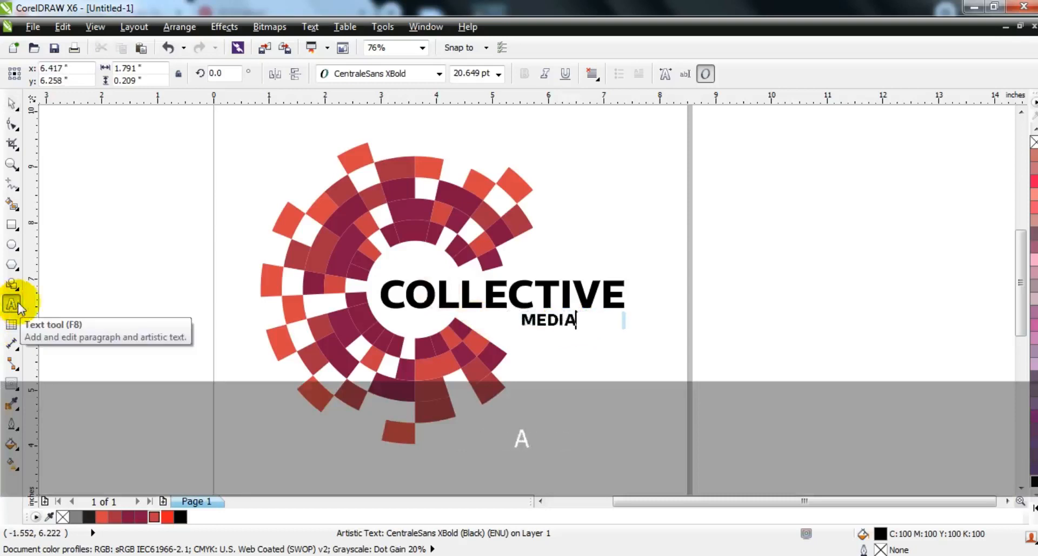
- Widen MEDIA's letter spacing until it ends level with COLLECTIVE, and fill the word with maroon #811143
click(10, 108)
key(ctrl+z)
click(10, 124)
drag(580, 328, 621, 332)
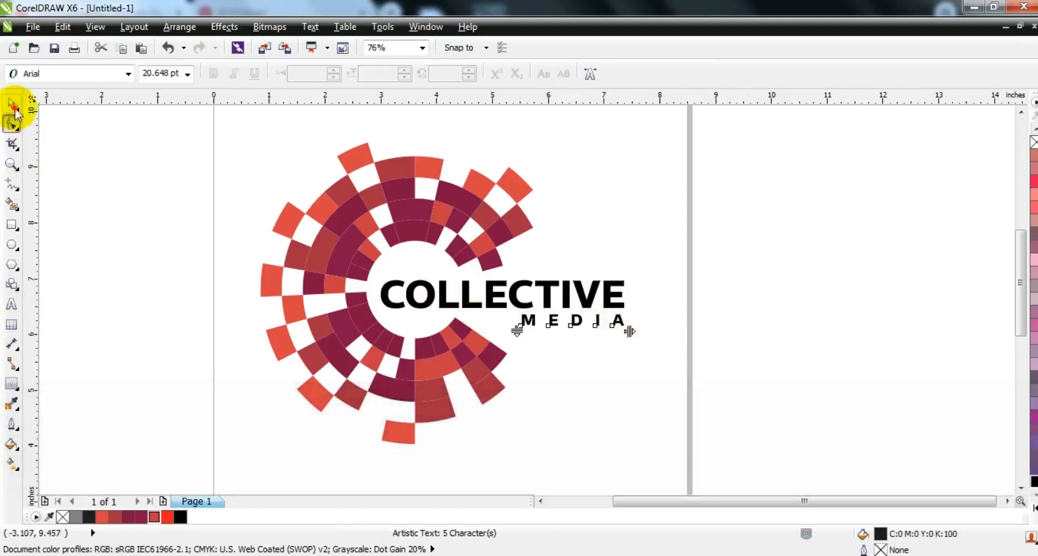
click(11, 102)
click(128, 516)
click(803, 321)
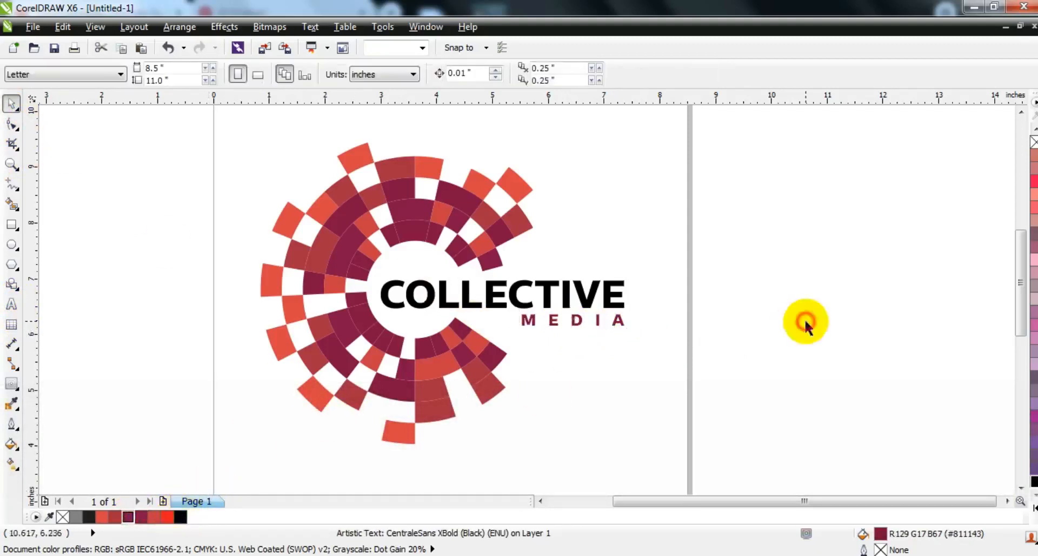
- Frame the finished logo and examine it in a full-screen preview
key(F3)
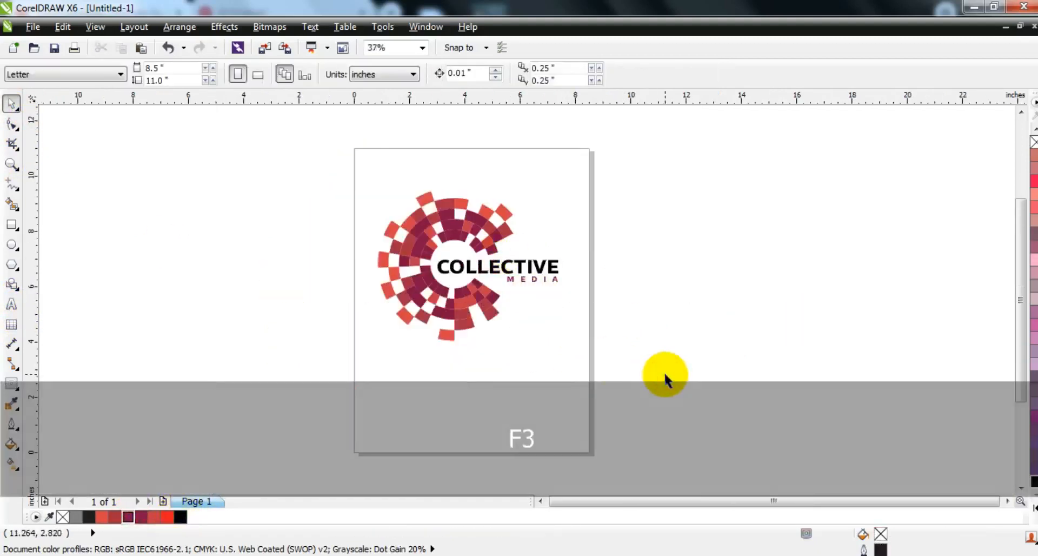
click(11, 164)
drag(301, 168, 751, 367)
key(F9)
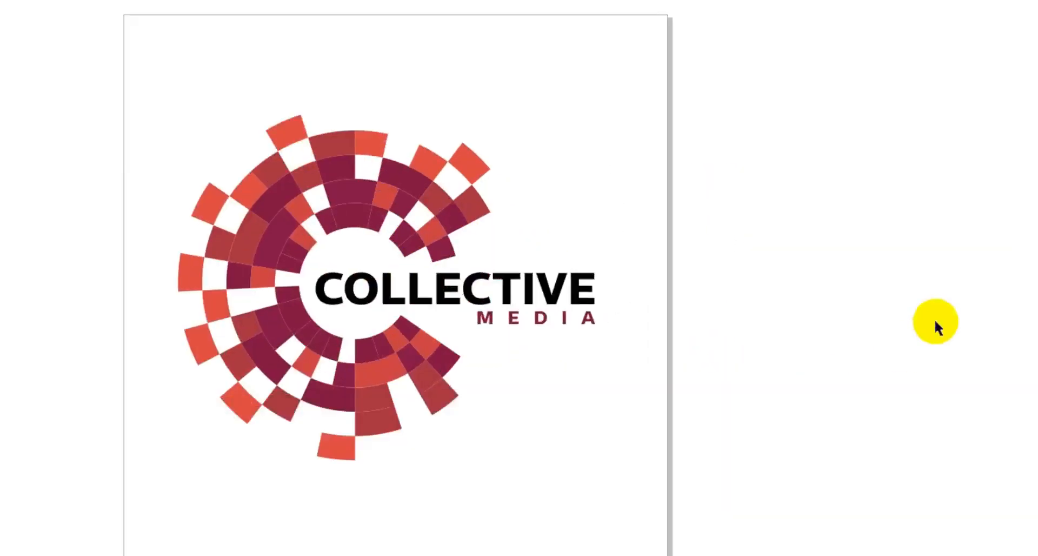